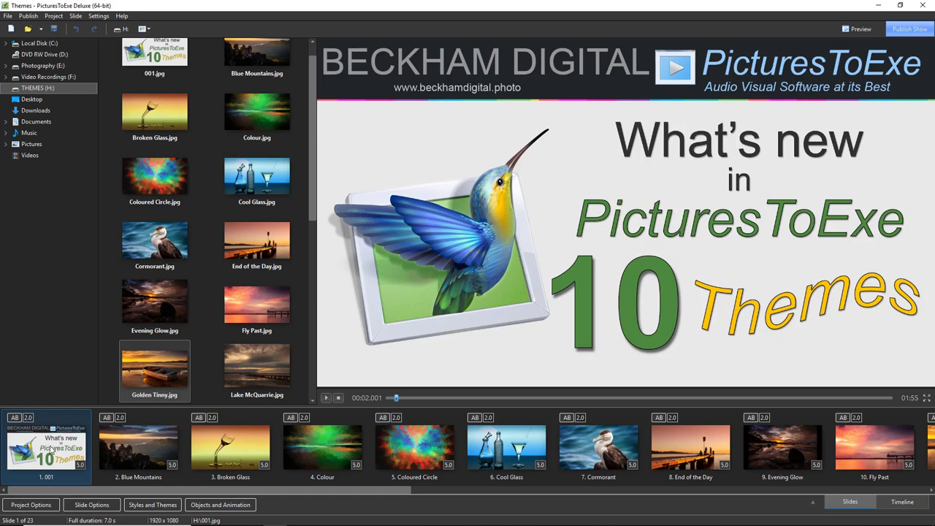
Select slide 2, Blue Mountains, so it fills the preview.
click(147, 441)
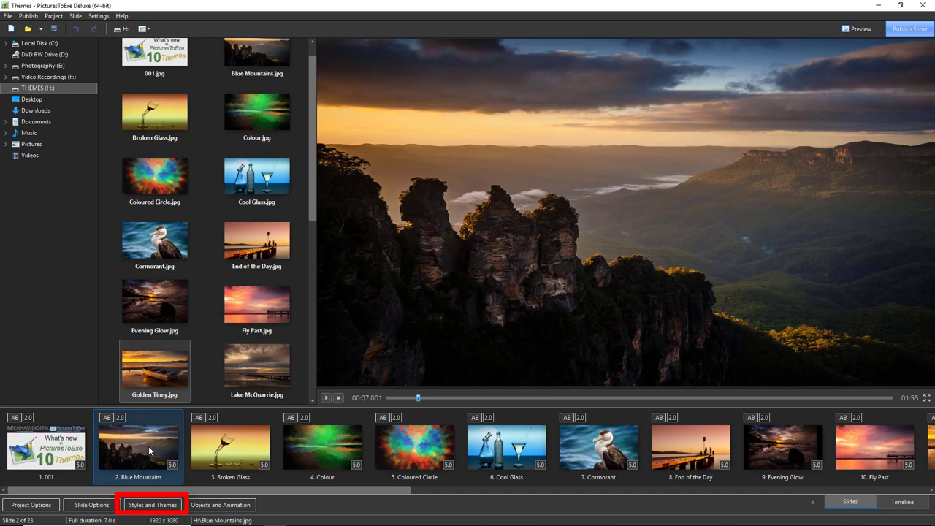
Open the Styles and Themes library, glance at the Themes tab, and return to the Borders styles.
click(152, 507)
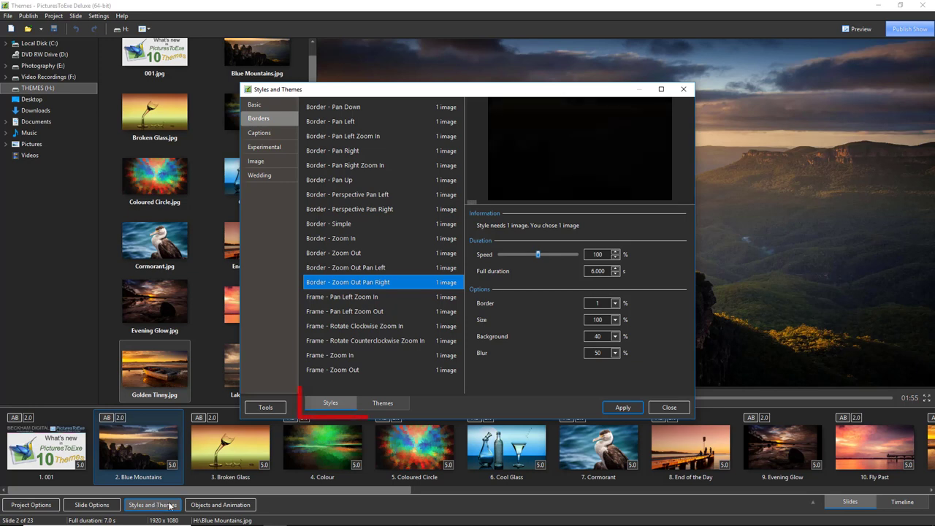
click(388, 407)
click(332, 405)
Preview Border - Pan Down, Border - Pan Left, then Border - Pan Left Zoom In.
click(349, 108)
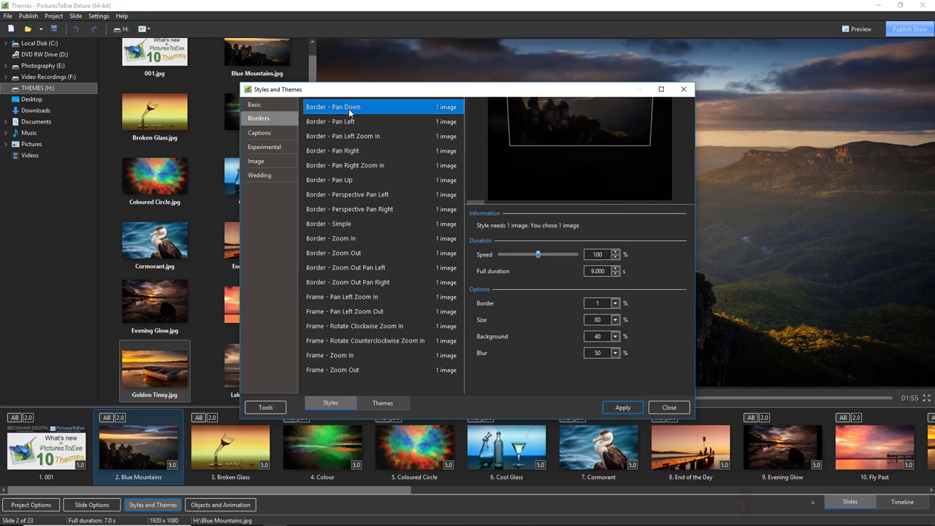
click(343, 123)
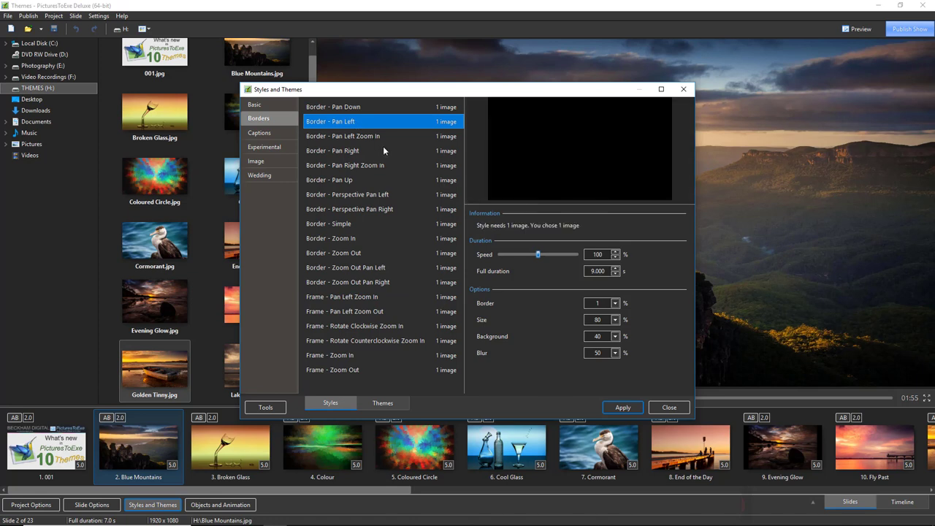
click(362, 139)
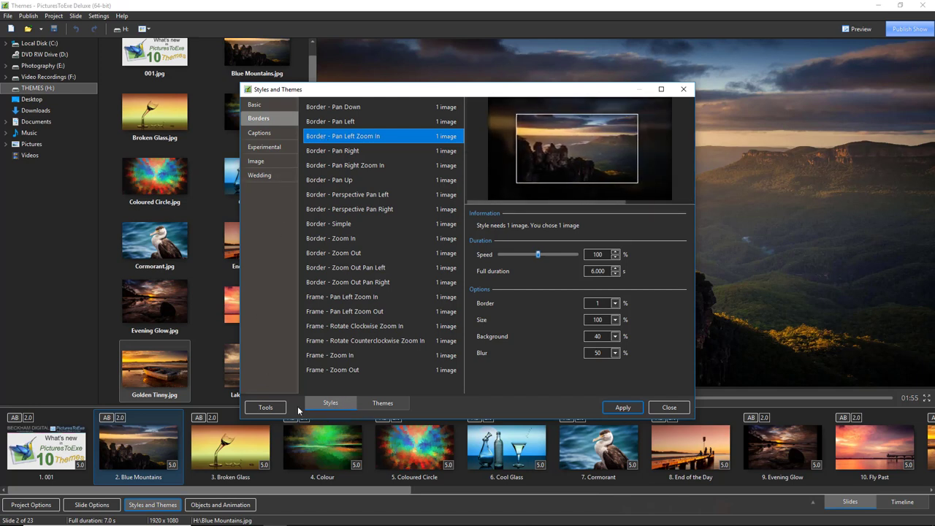
Import the style file BD Folding - White.ptestyle from the Desktop.
click(272, 408)
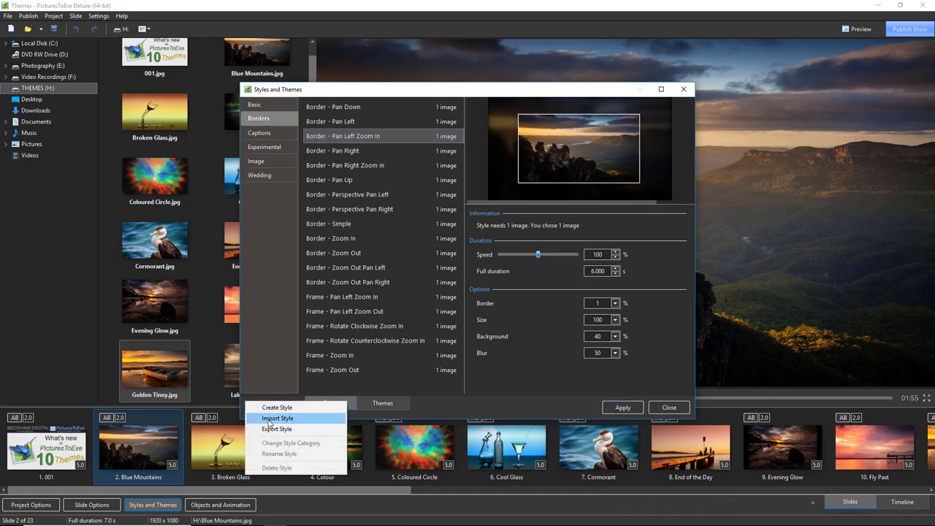
click(272, 418)
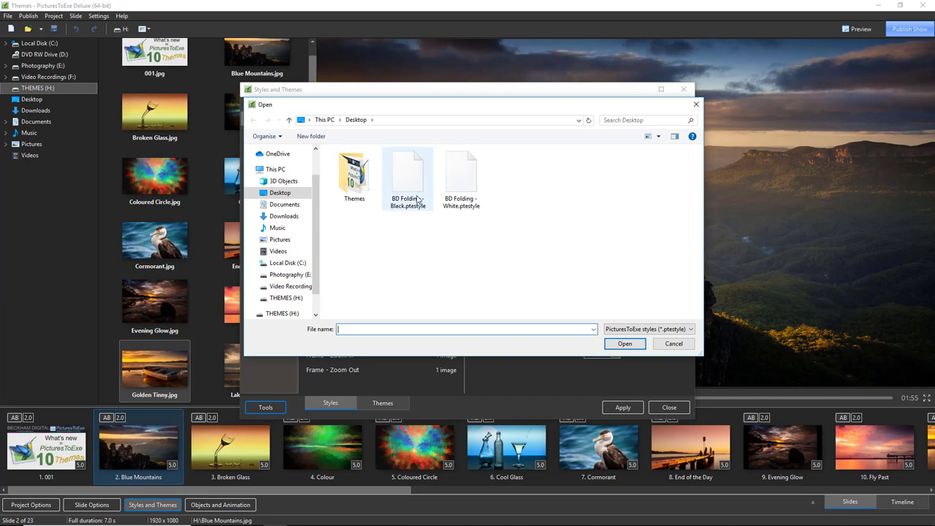
click(461, 174)
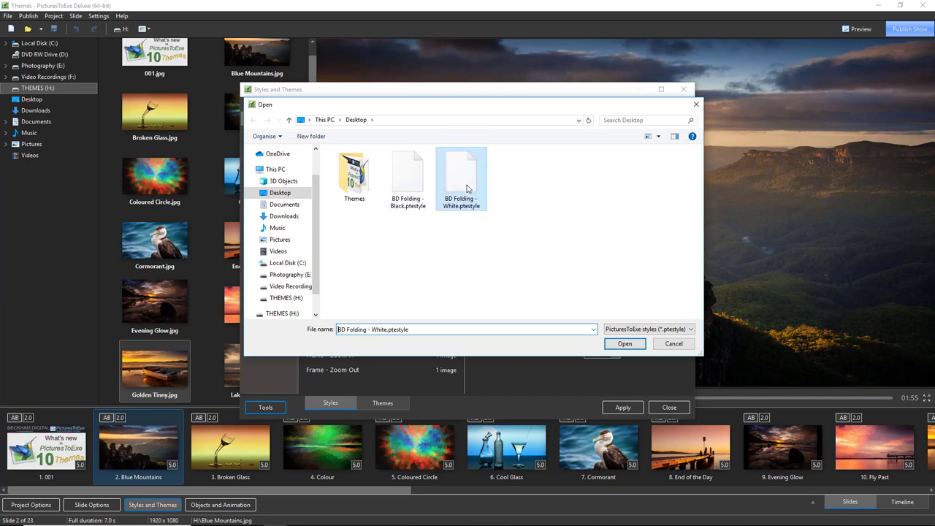
click(625, 343)
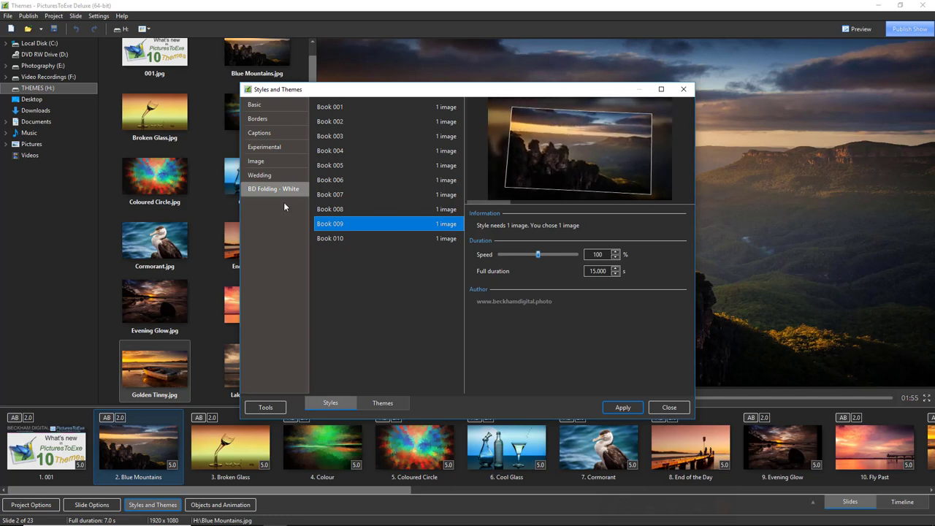
Import BD Folding - Black.ptestyle, then show the BD Folding - White Book styles.
click(266, 407)
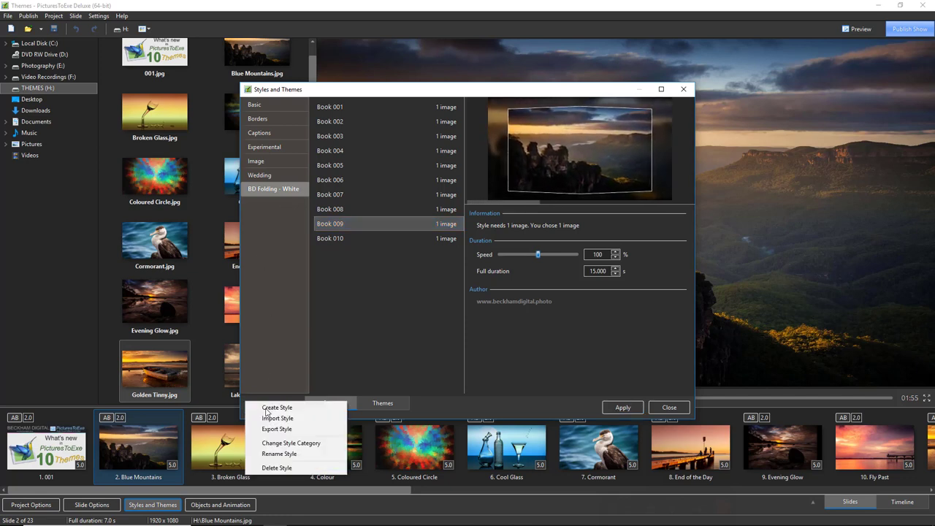
click(277, 419)
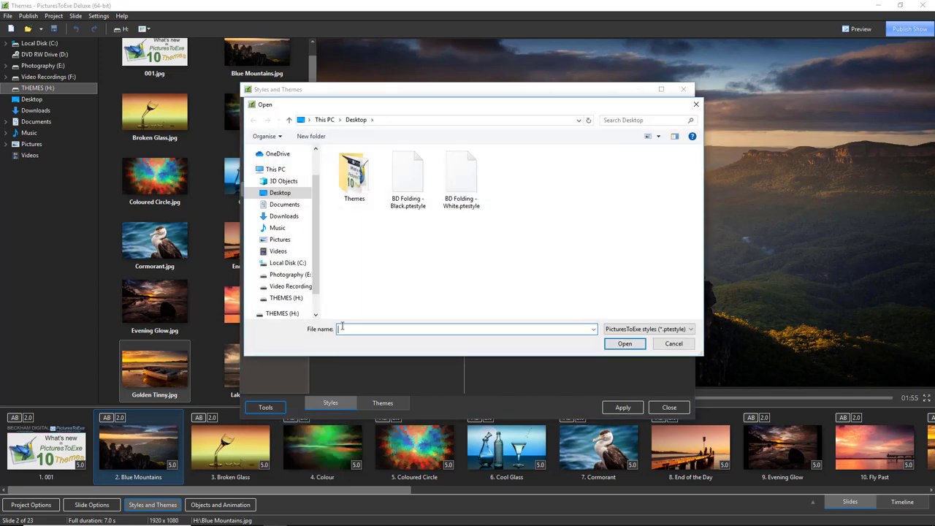
double_click(461, 179)
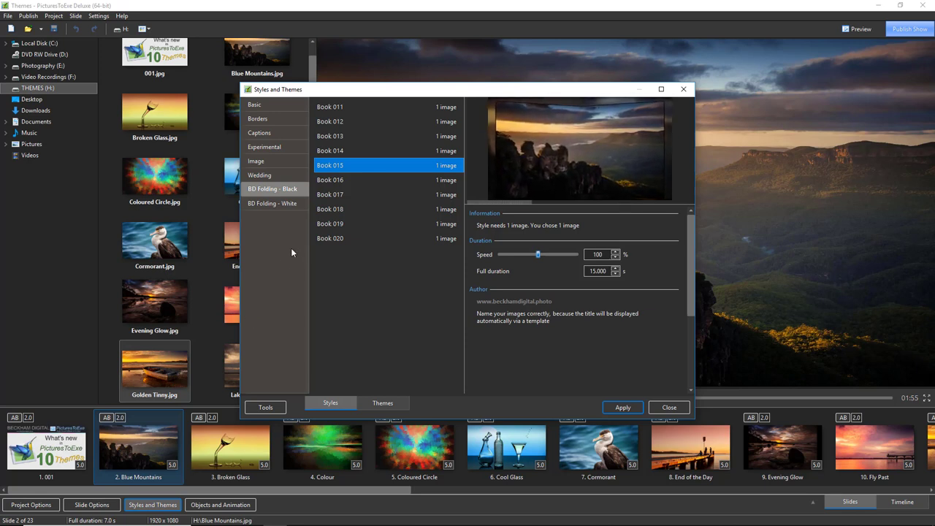
click(285, 204)
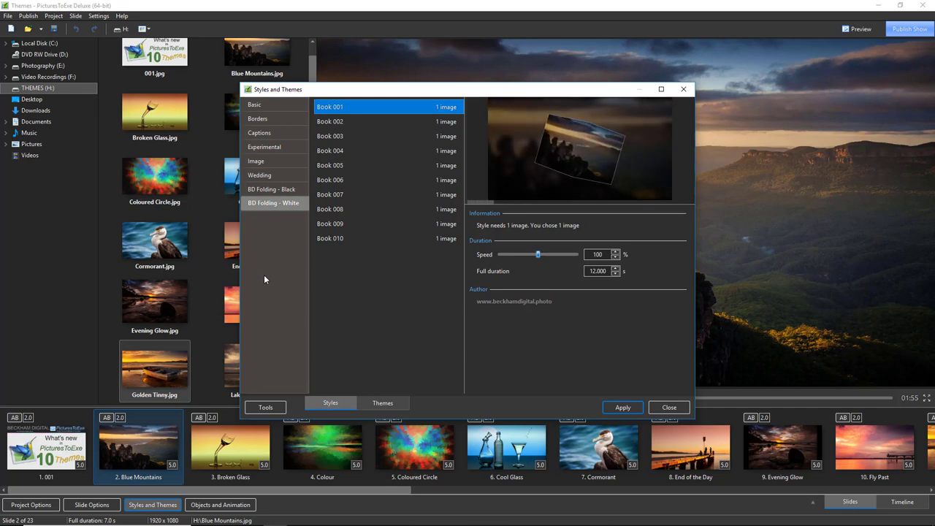
Close Styles and Themes and insert a blank slide as slide 2 with Ctrl+B.
click(661, 408)
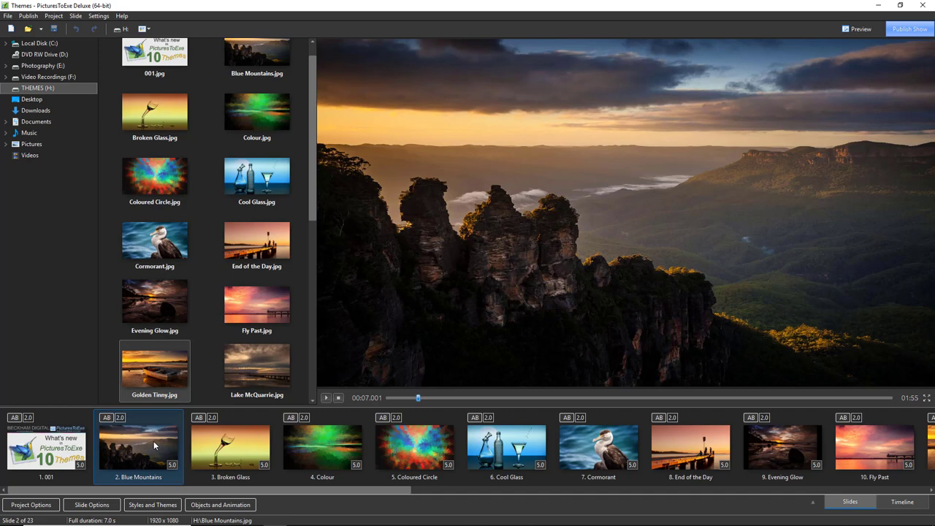
key(ctrl+b)
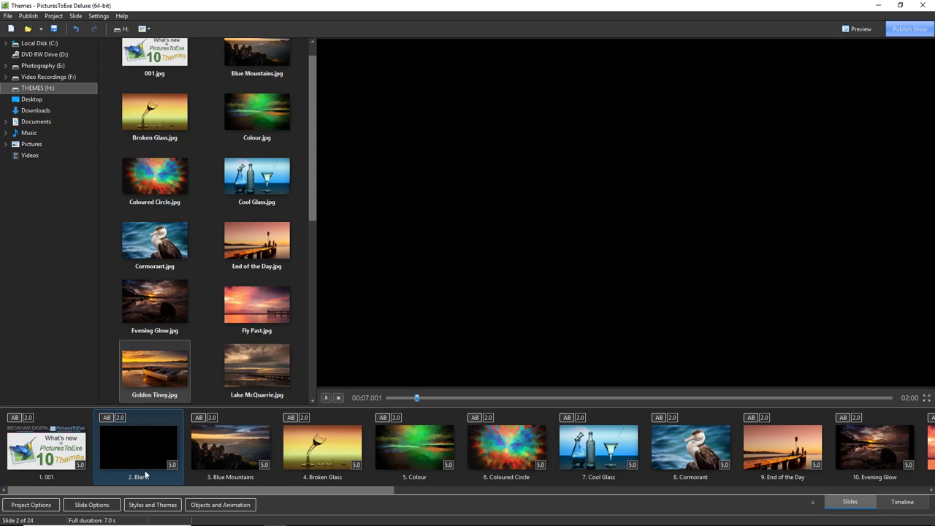
Create a style named Black in a new Blanks category from the blank slide.
click(142, 506)
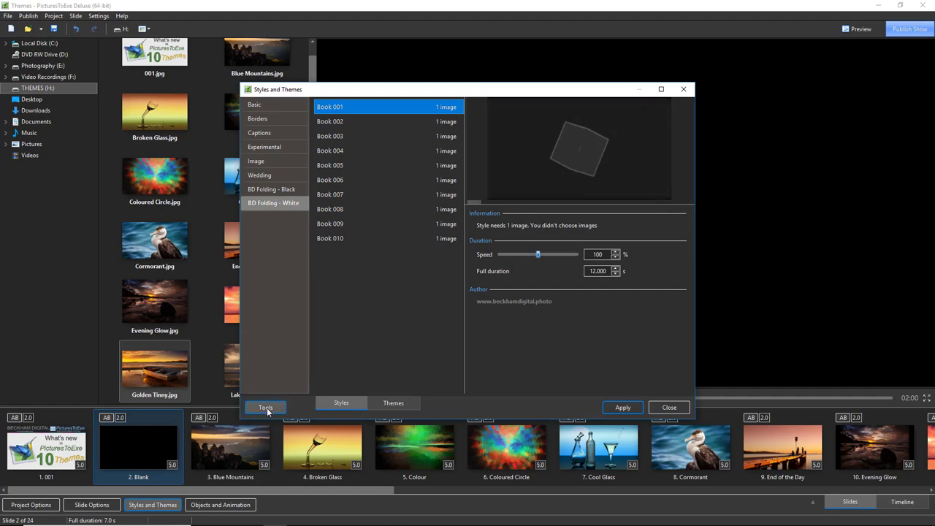
click(267, 409)
click(269, 412)
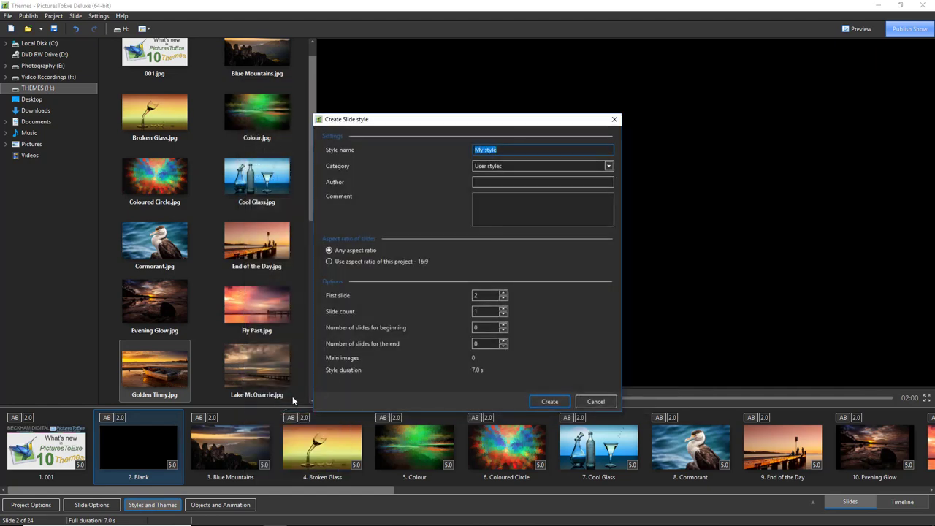
click(508, 166)
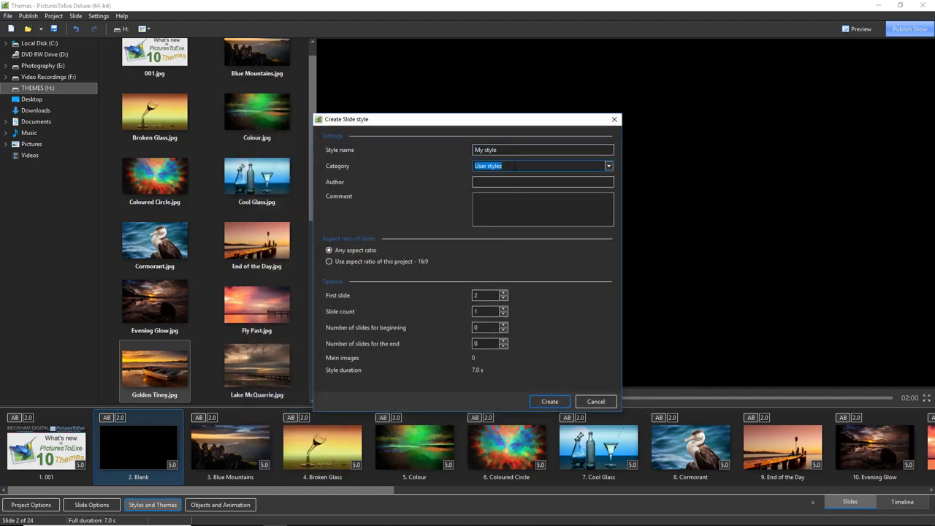
text(Blanks)
click(529, 149)
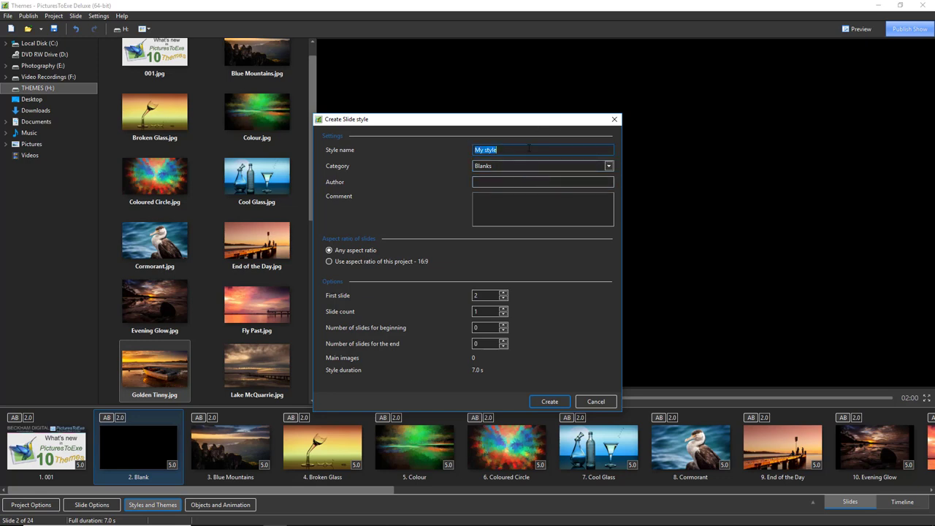
text(Black)
click(550, 402)
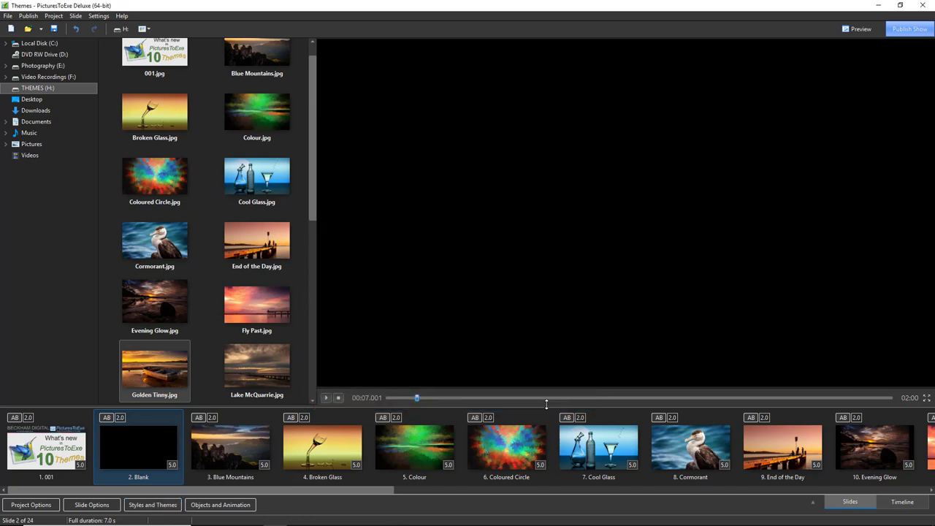
Reopen Styles and Themes on the Themes tab and bring up its Tools options.
click(162, 510)
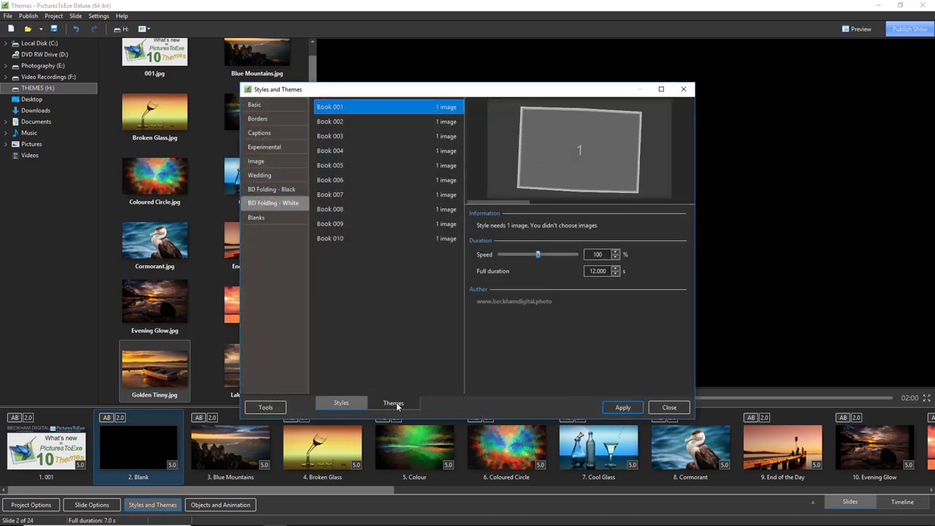
click(396, 403)
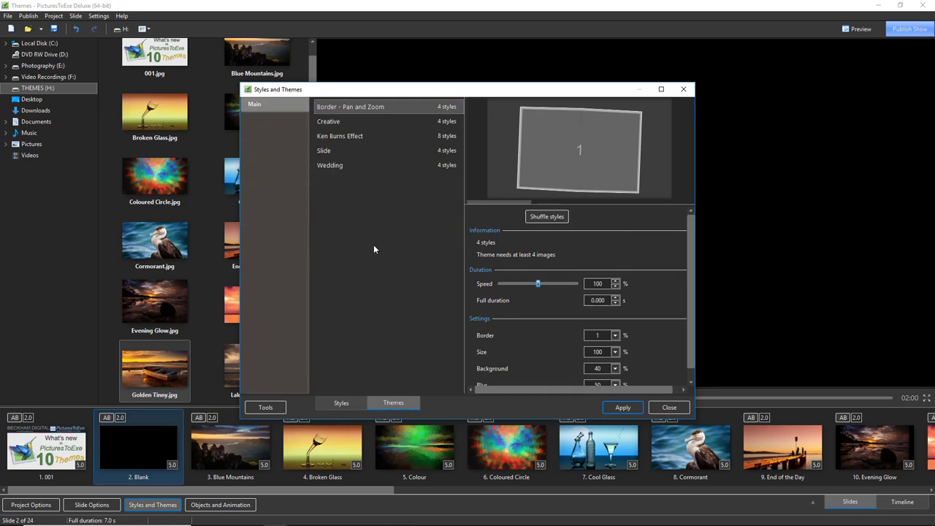
click(264, 408)
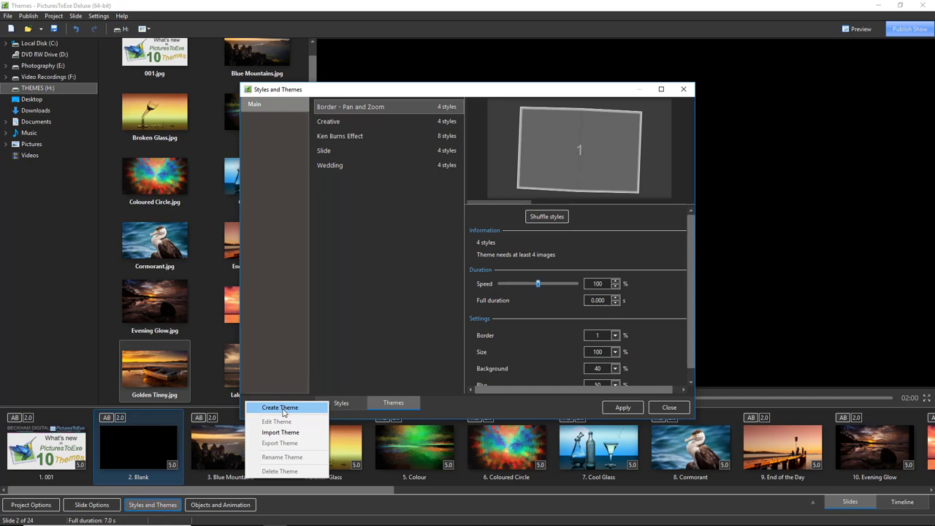
Create a new theme, resize its editor, and add all ten BD Folding - White Book styles.
click(282, 408)
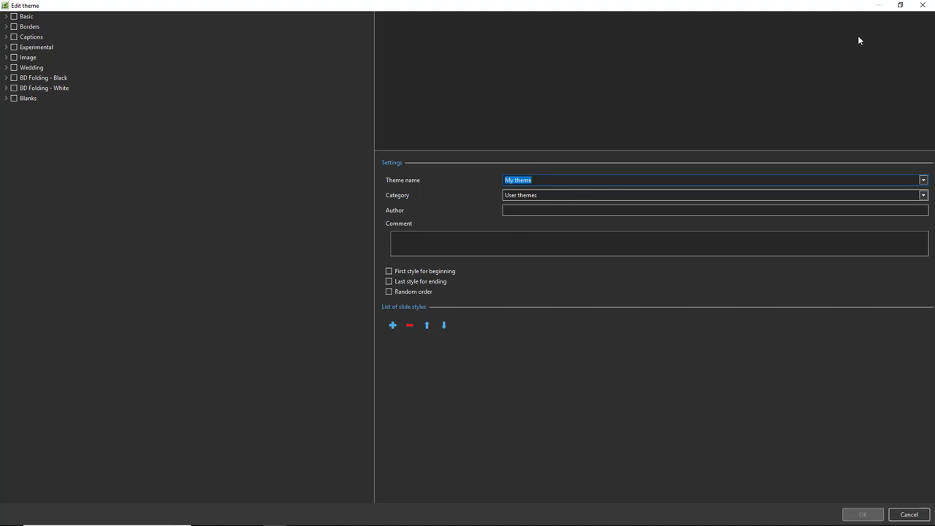
click(900, 5)
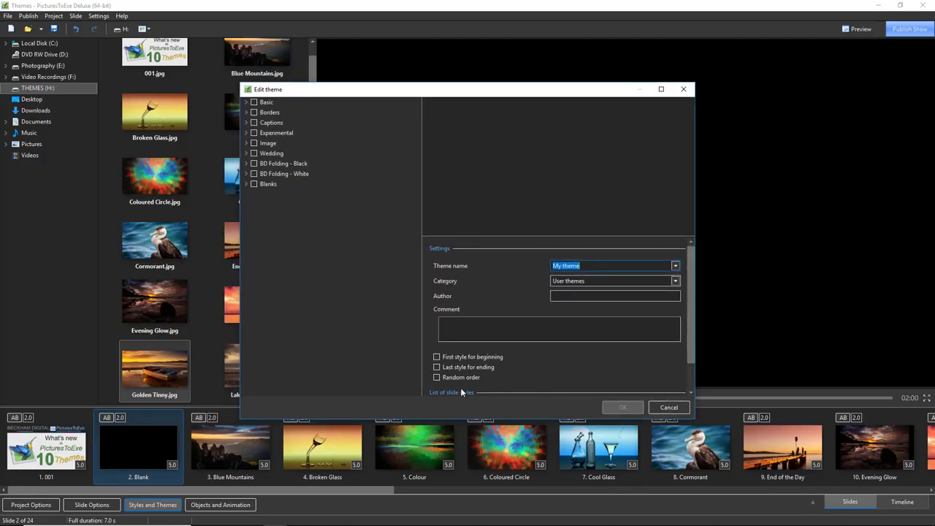
click(662, 90)
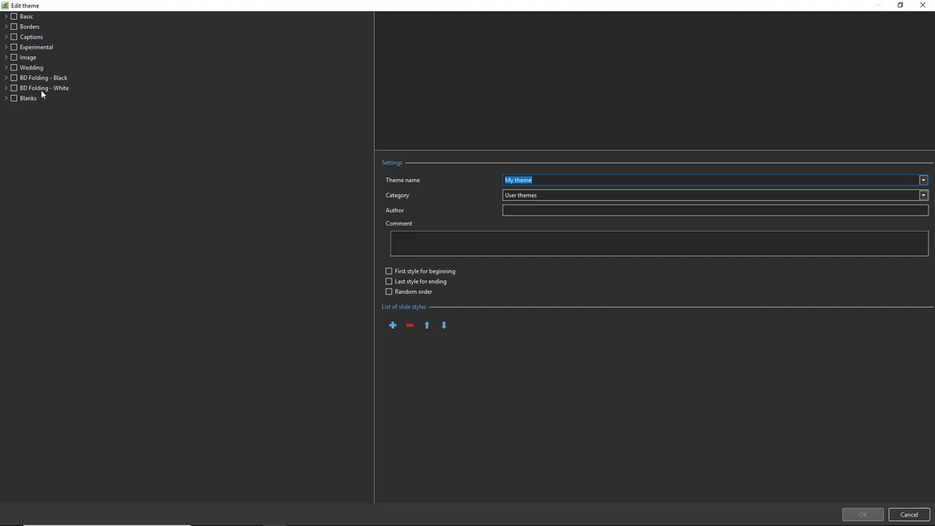
click(14, 88)
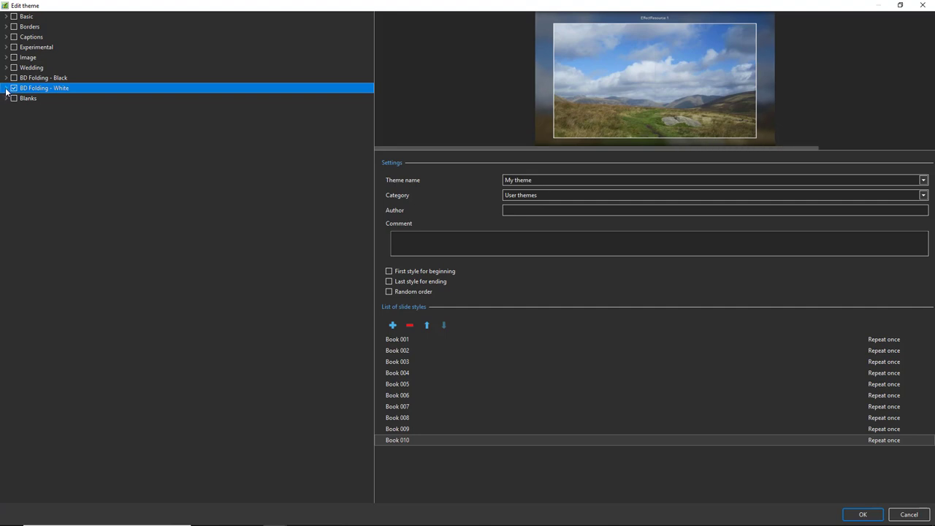
Expand BD Folding - White, add the Blanks Black style, and preview Book 001–003 and Black.
click(6, 88)
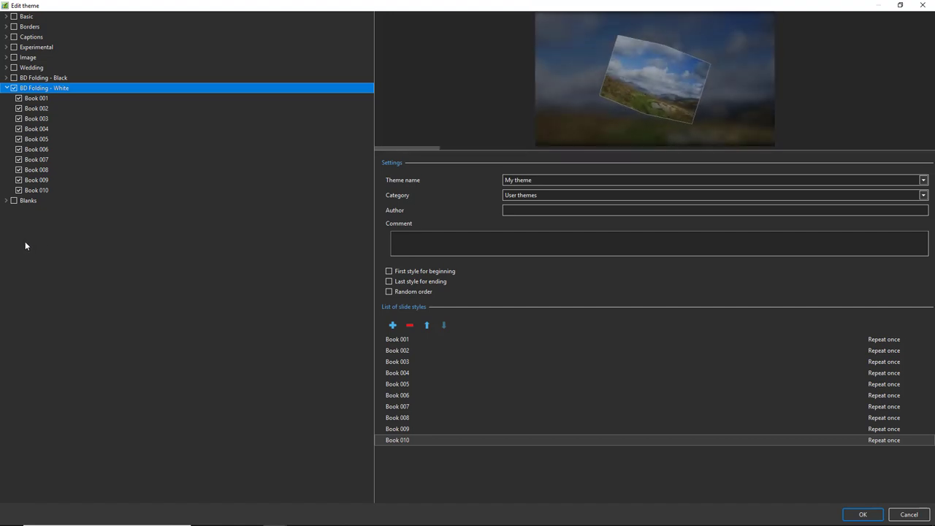
click(14, 201)
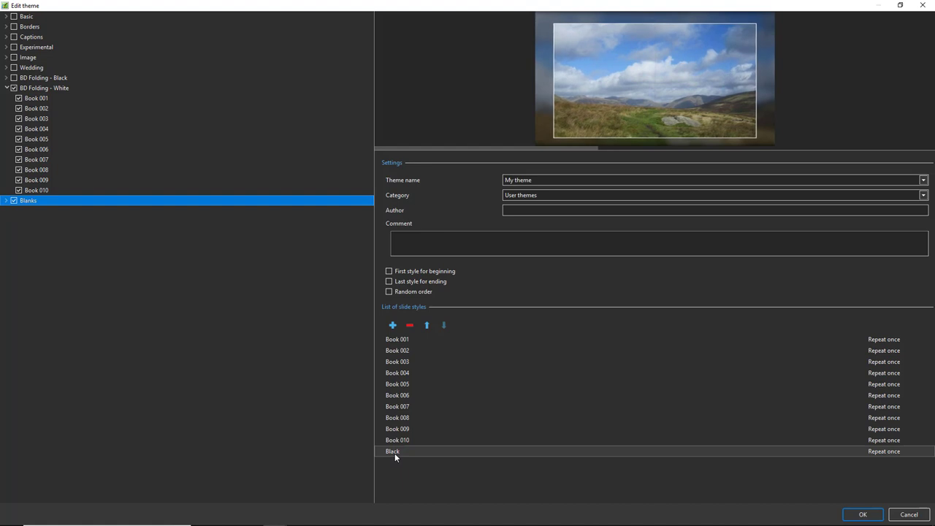
click(401, 340)
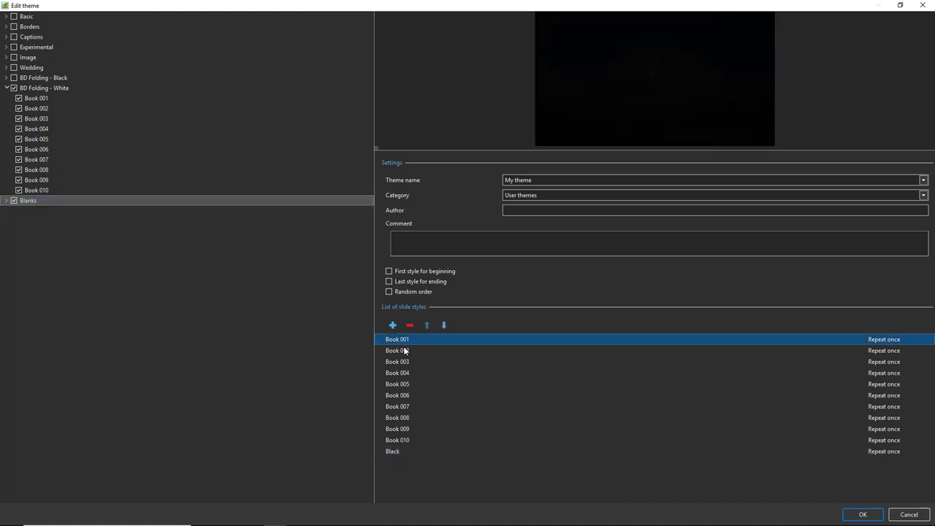
click(402, 350)
click(404, 362)
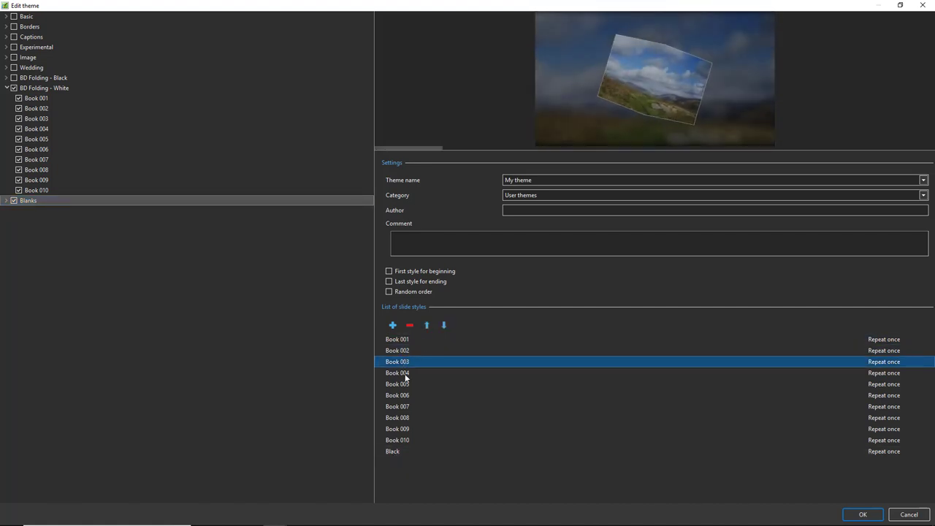
click(392, 451)
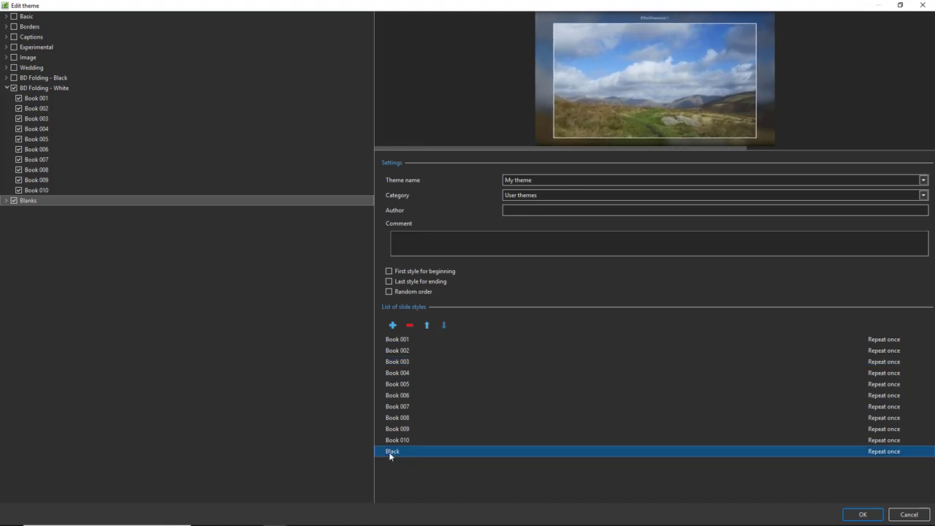
Add another Black blank style and move it above Book 001 to the top.
click(393, 326)
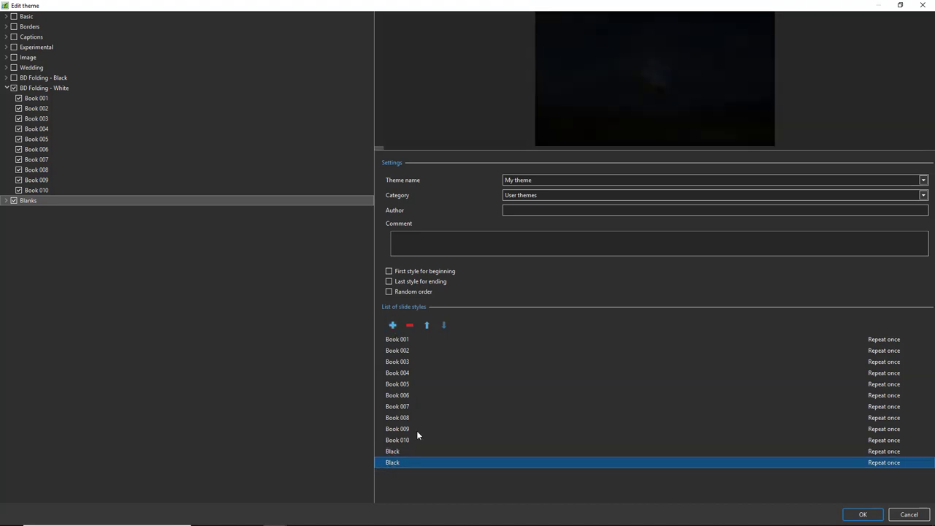
click(427, 326)
double_click(428, 326)
triple_click(427, 326)
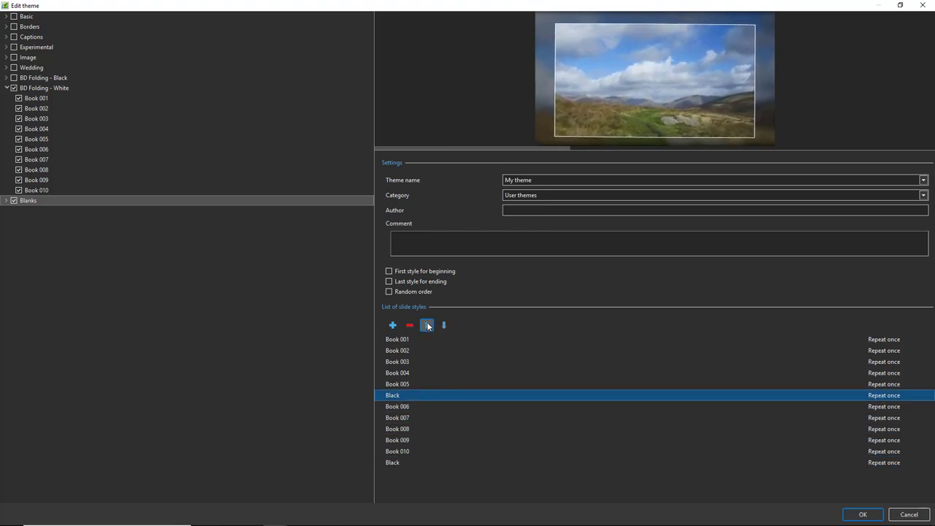
triple_click(428, 325)
double_click(428, 326)
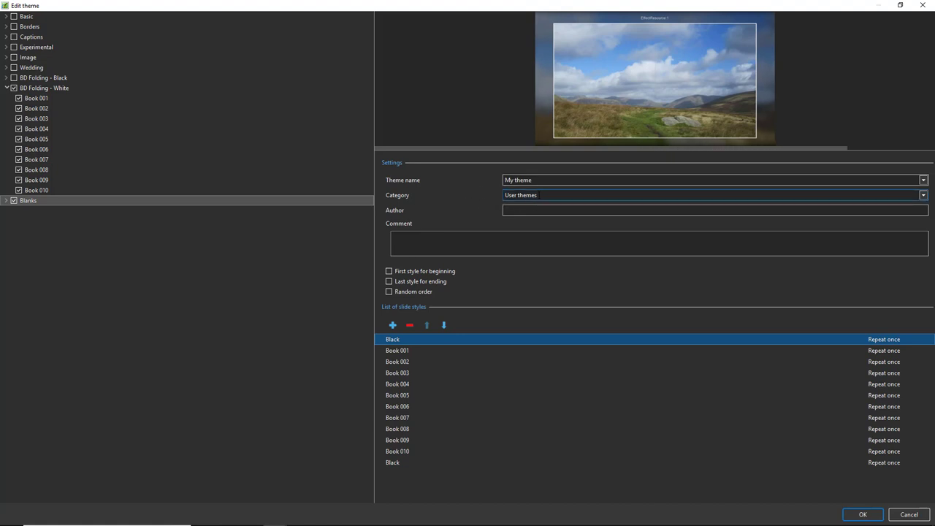
click(923, 196)
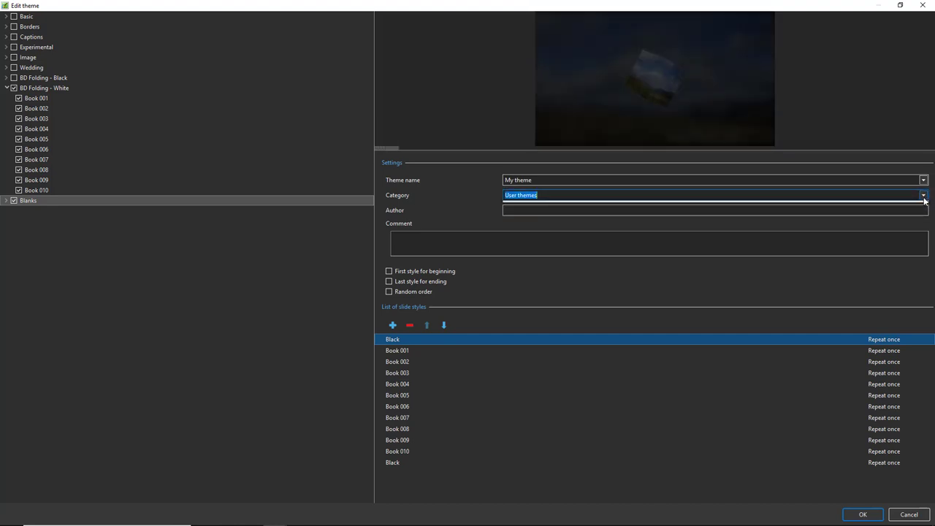
click(924, 200)
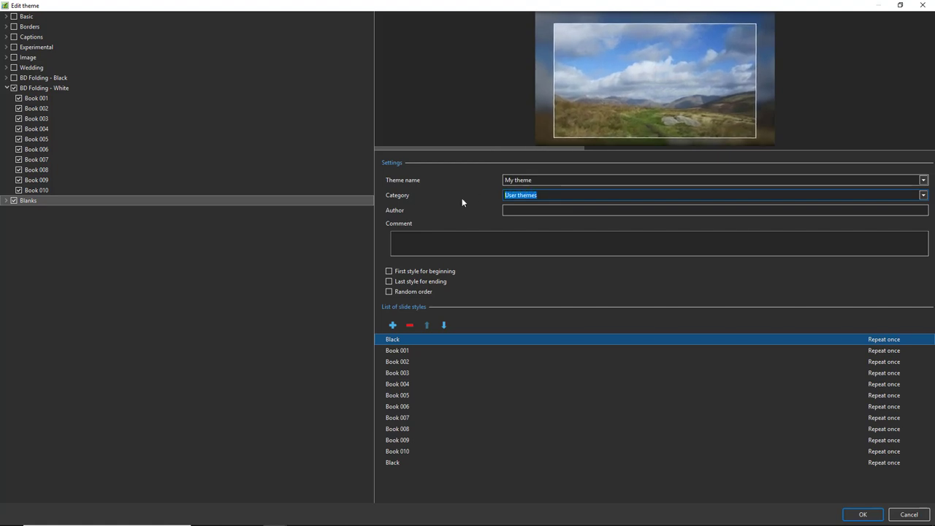
Put the theme in a new 'Book Fold' category and name it 'White'.
text(Book)
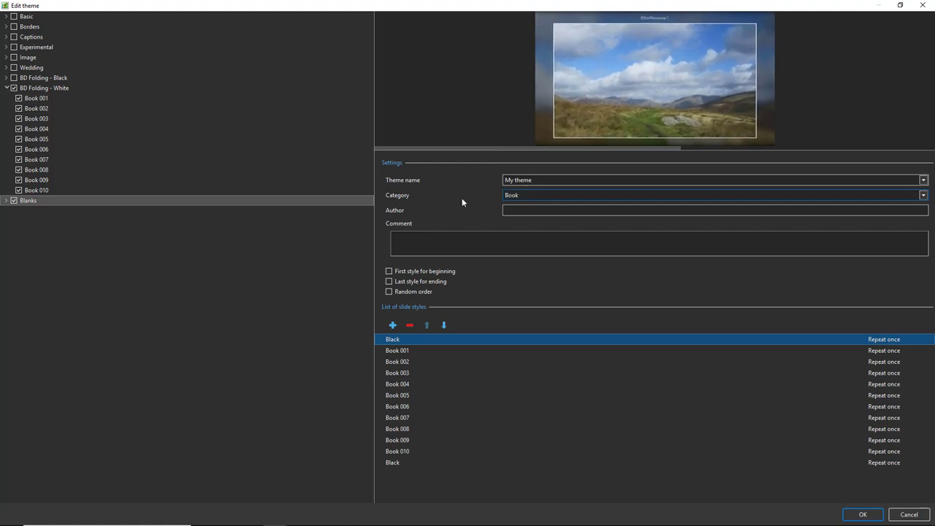
text( Fold)
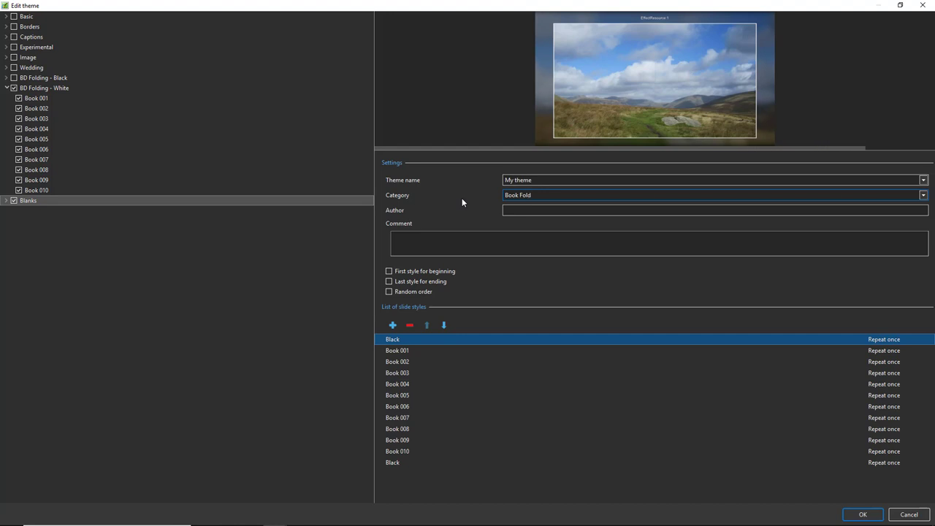
click(540, 181)
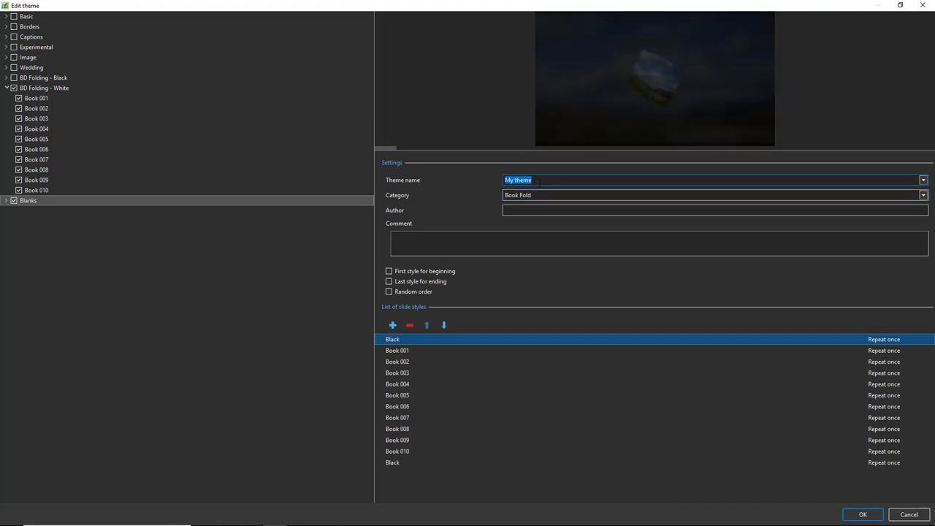
text(W)
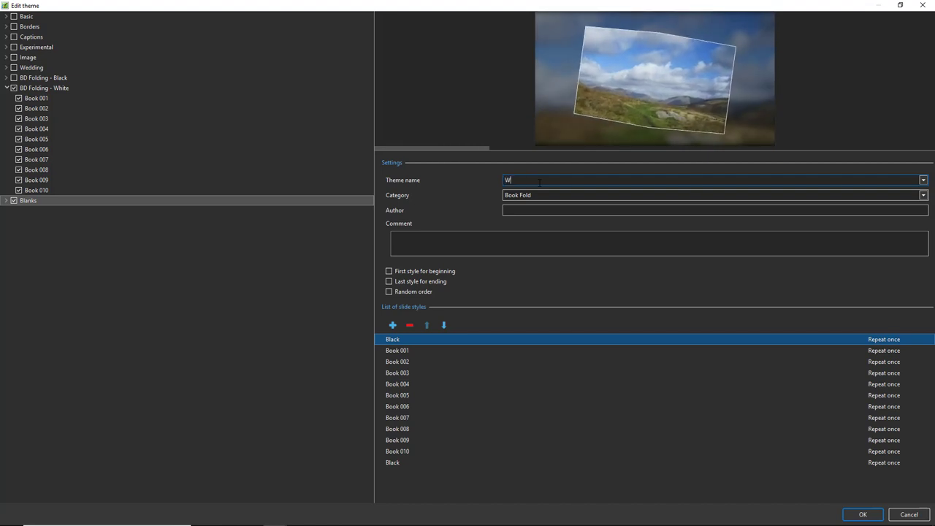
text(hi)
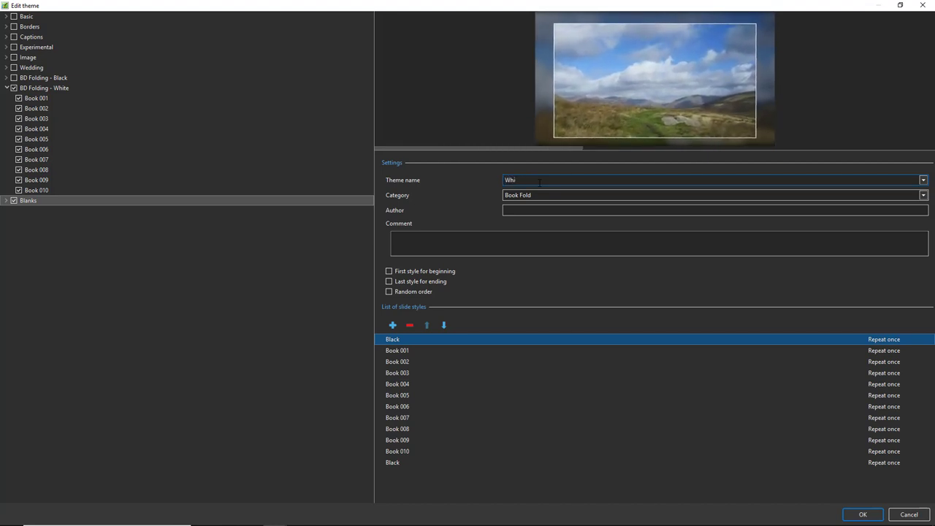
text(te)
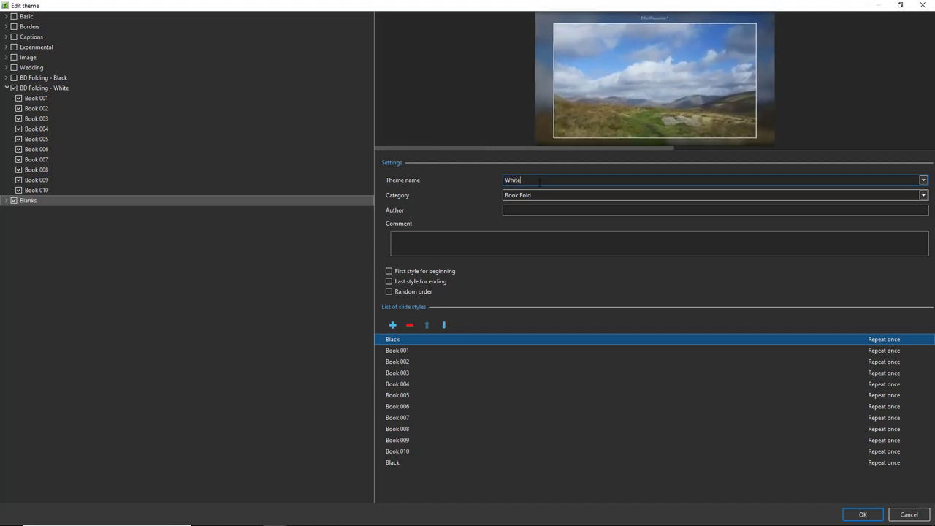
Enter the author's website address in the Author field.
click(531, 209)
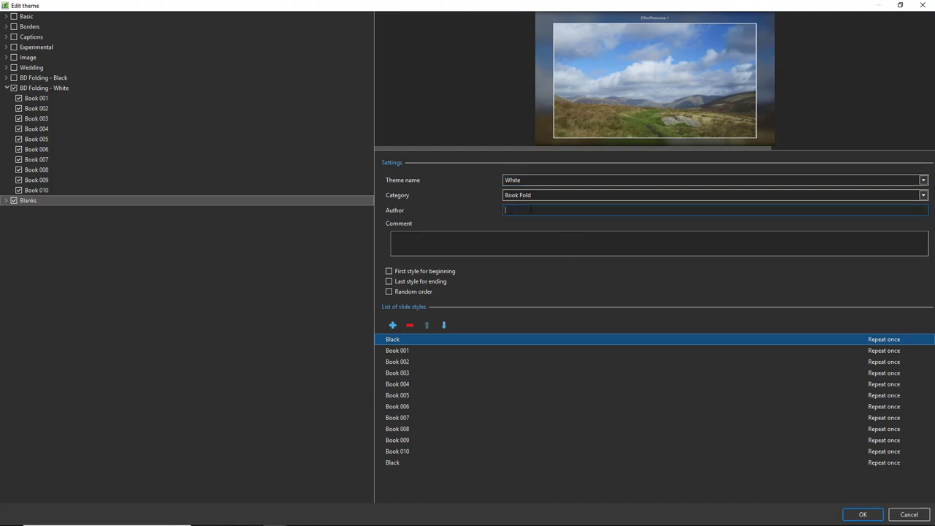
text(www)
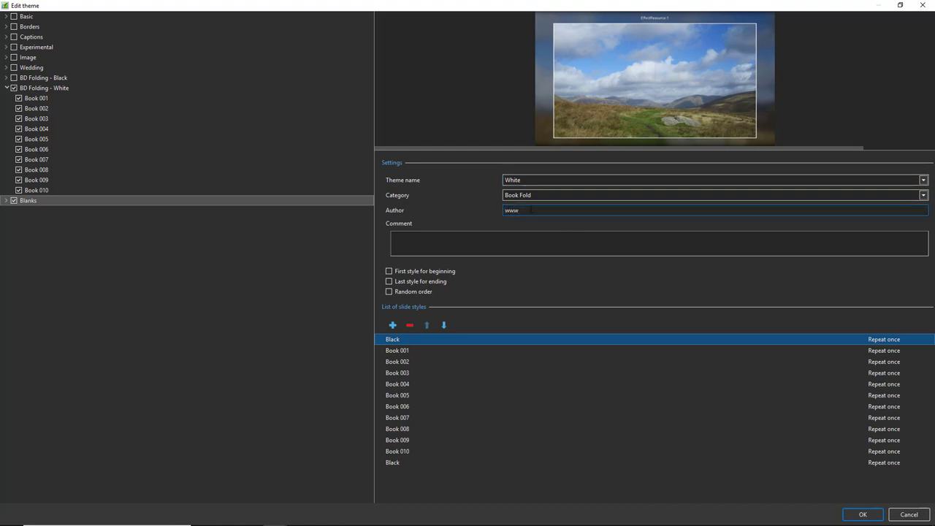
text(.bec)
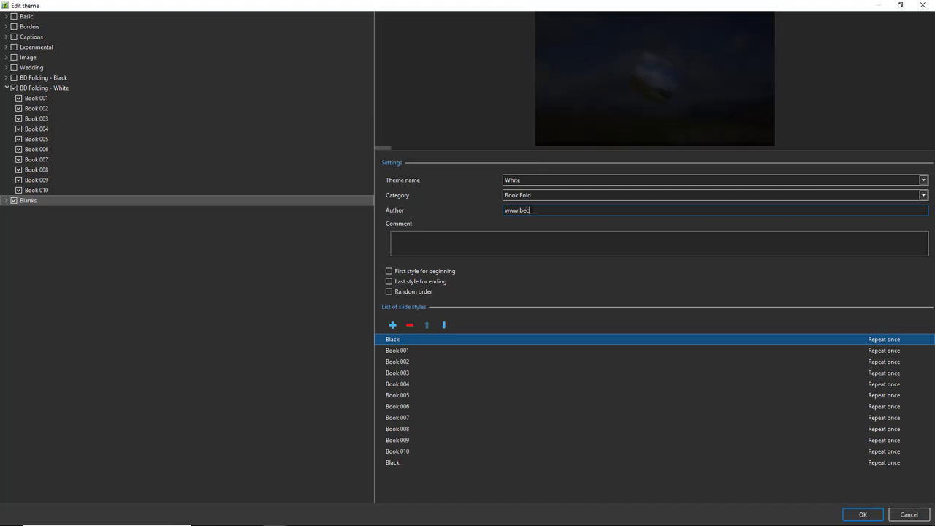
text(khamd)
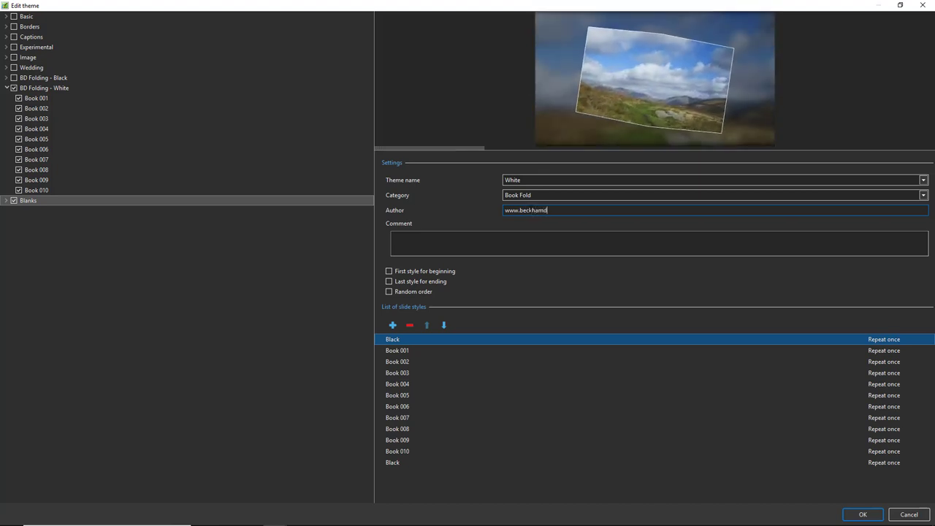
text(igital.)
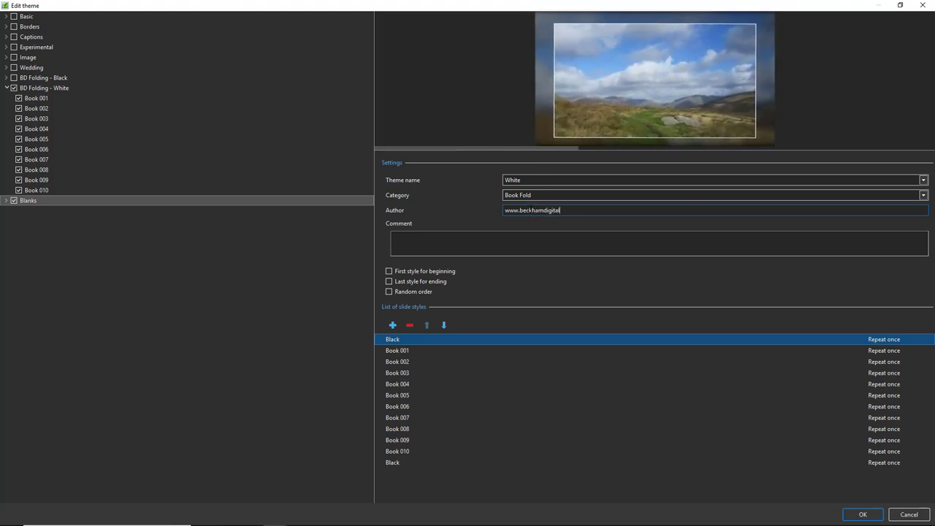
text(ph)
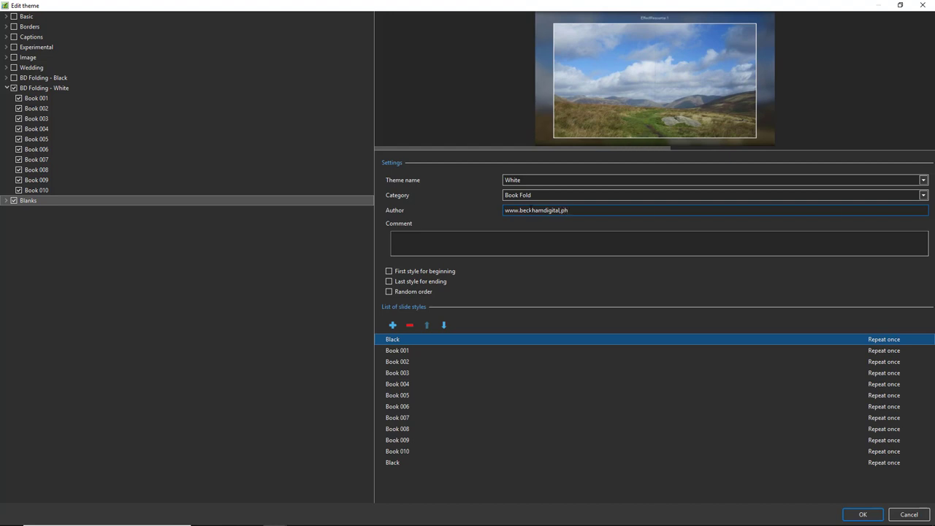
text(oto)
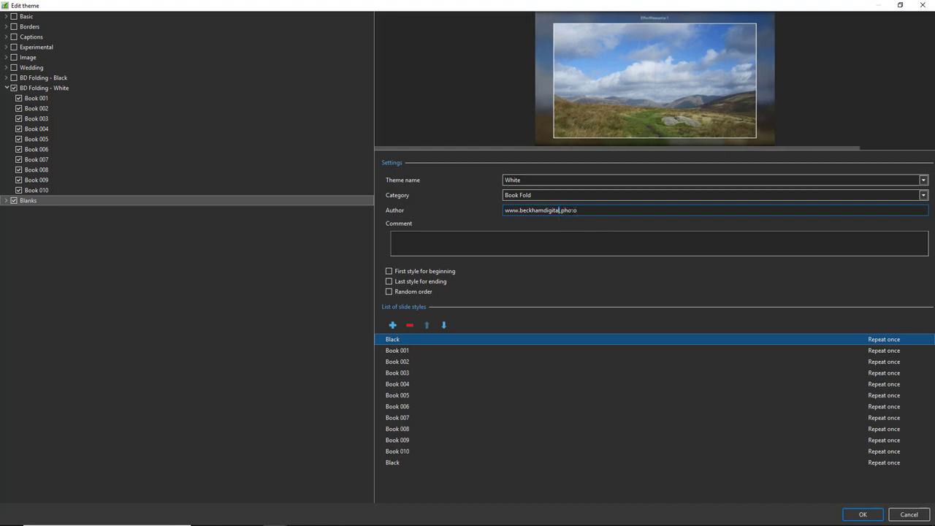
key(Delete)
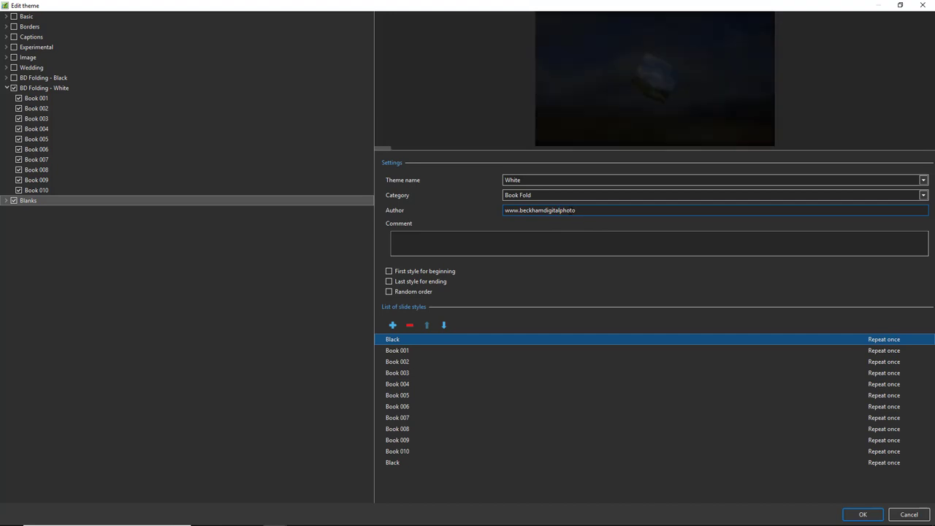
text(.)
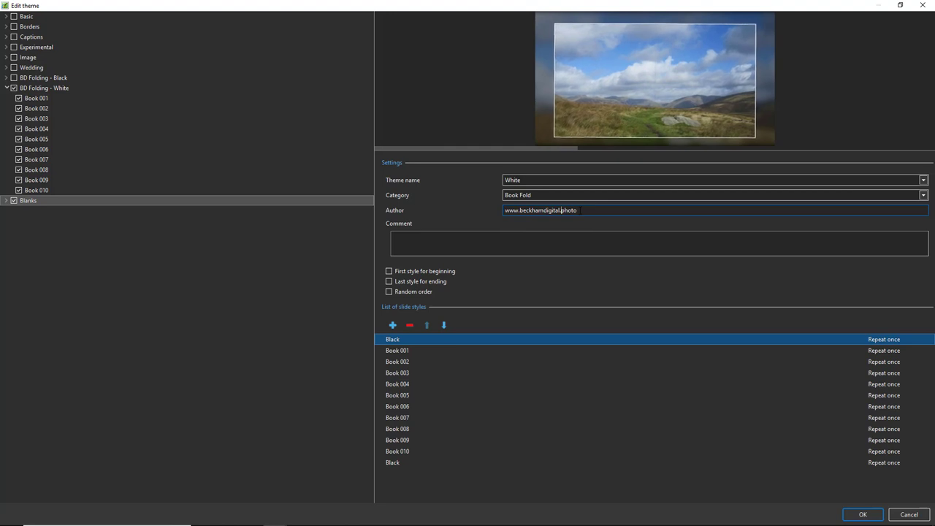
click(420, 236)
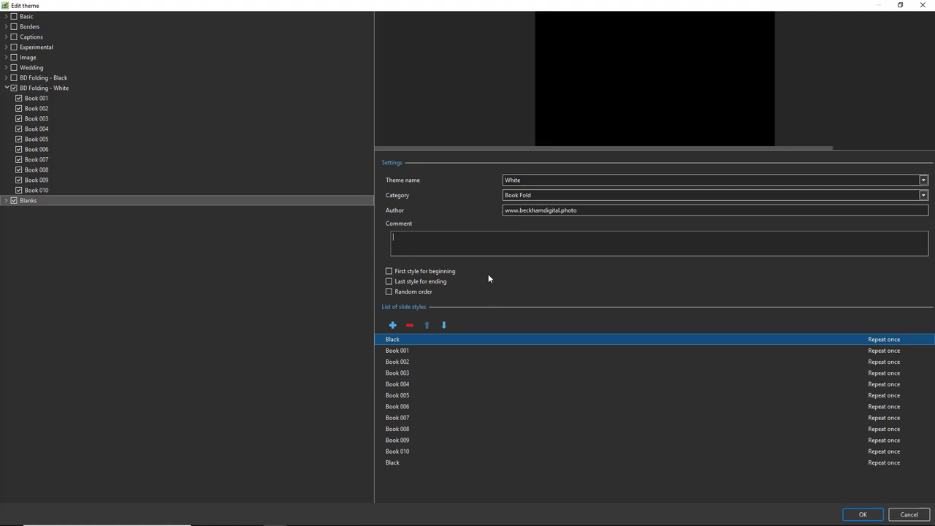
Enable First style for beginning, Last style for ending and Random order, then save the theme.
click(389, 272)
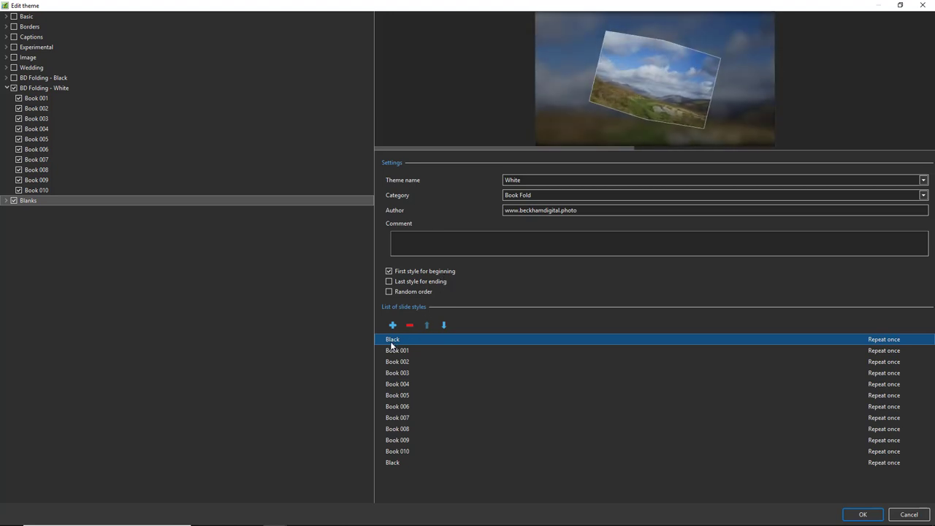
click(389, 282)
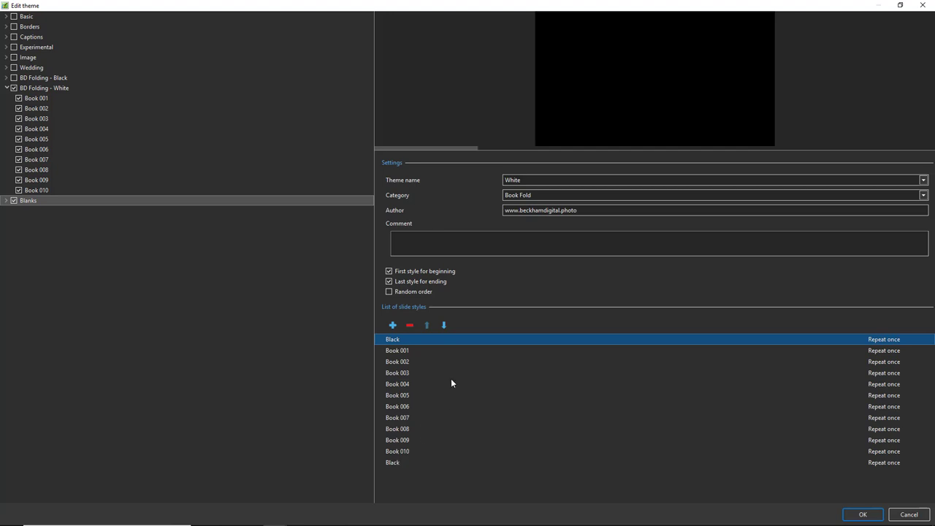
click(389, 293)
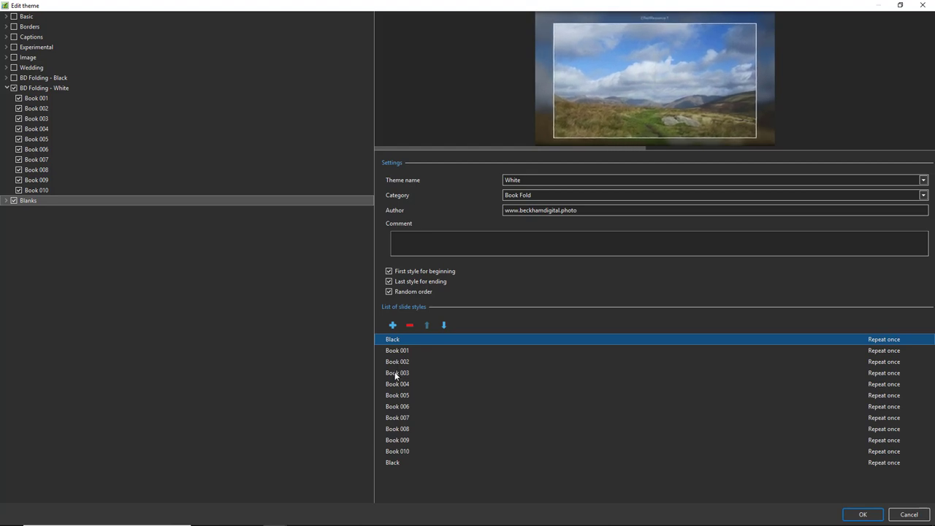
click(863, 514)
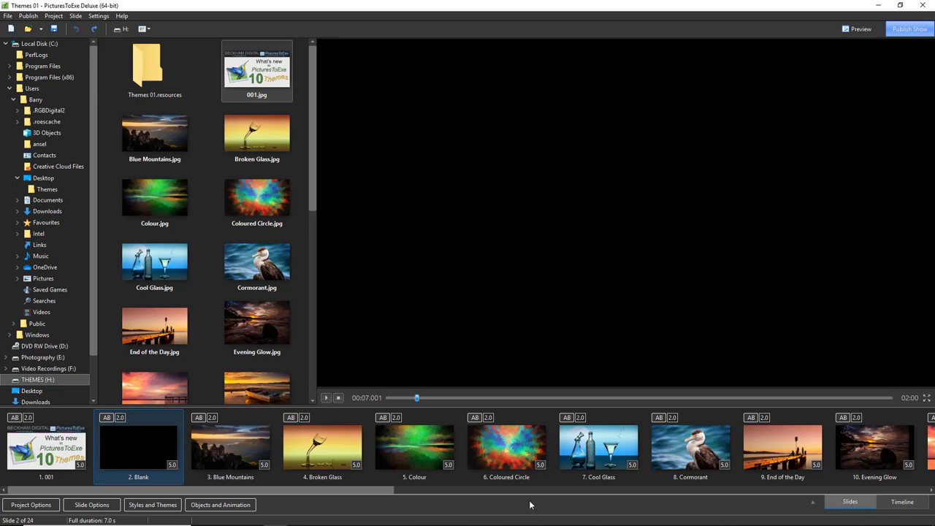
Delete the Blank opening slide from the show.
click(58, 449)
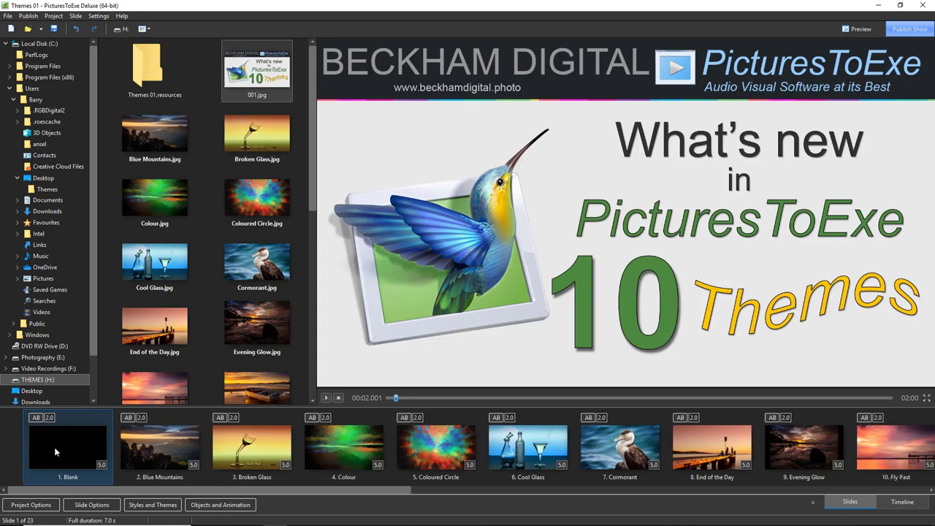
key(Delete)
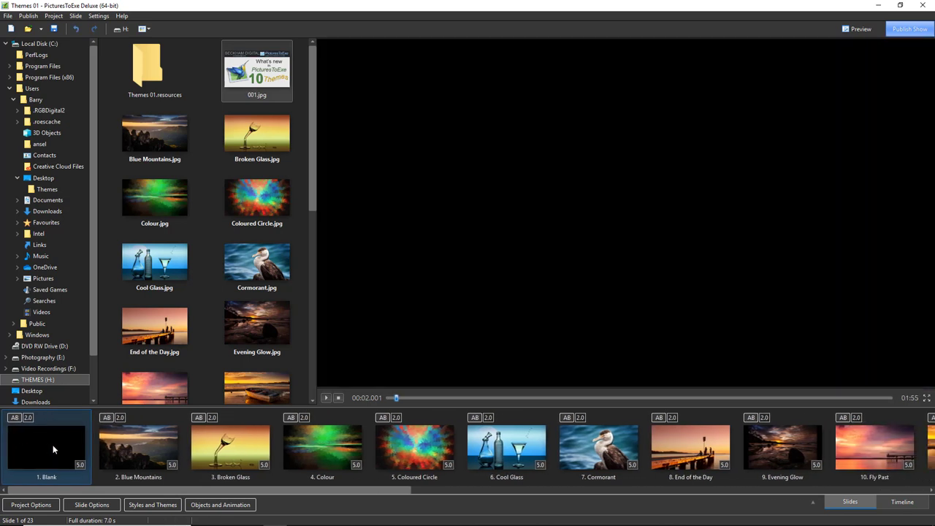
key(Delete)
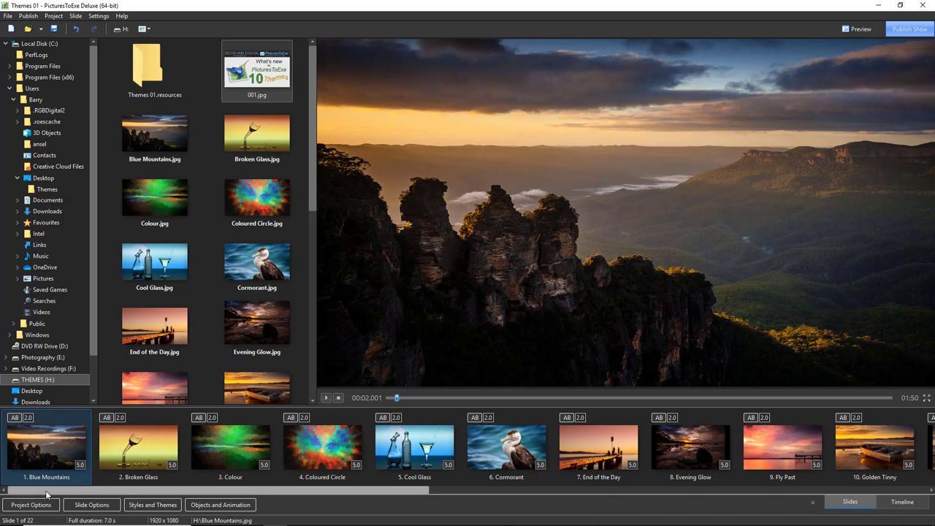
Check the last slide, Wing and a Prayer, then select all 22 slides.
drag(46, 491, 614, 499)
click(892, 450)
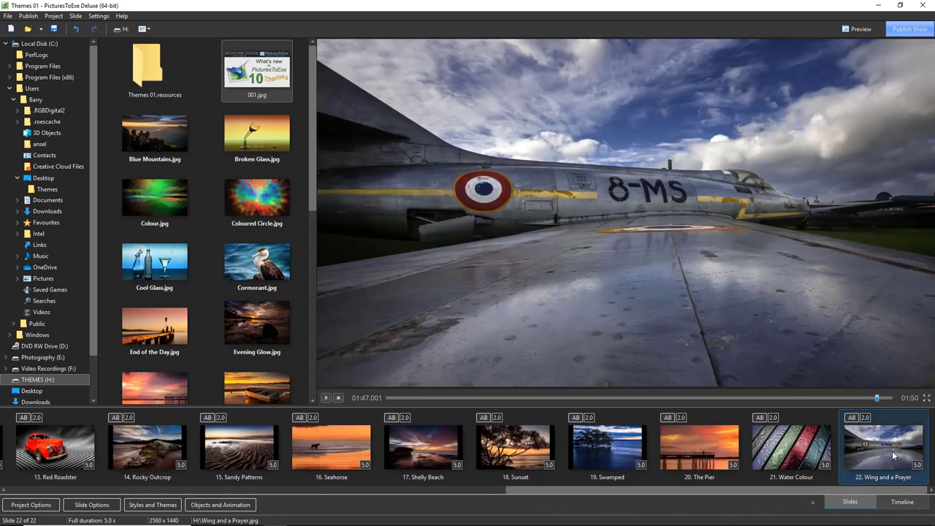
drag(847, 490, 767, 491)
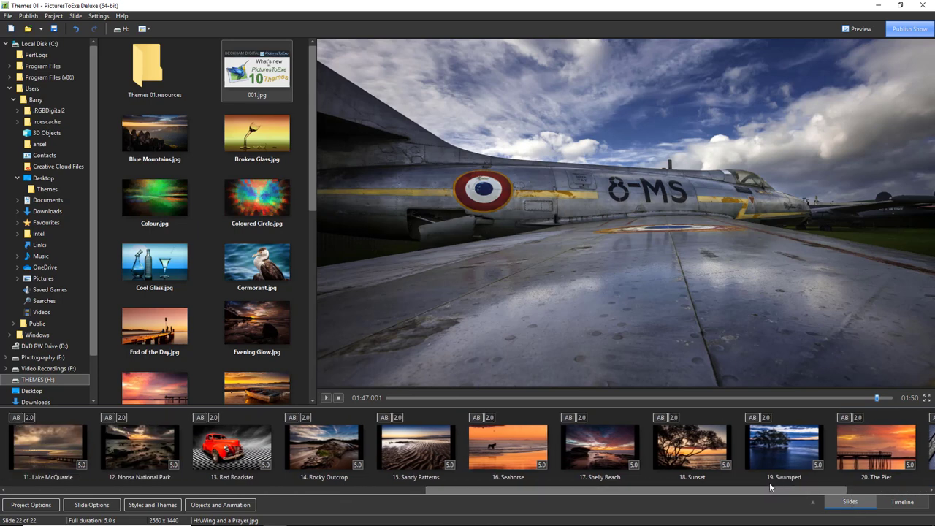
key(ctrl+a)
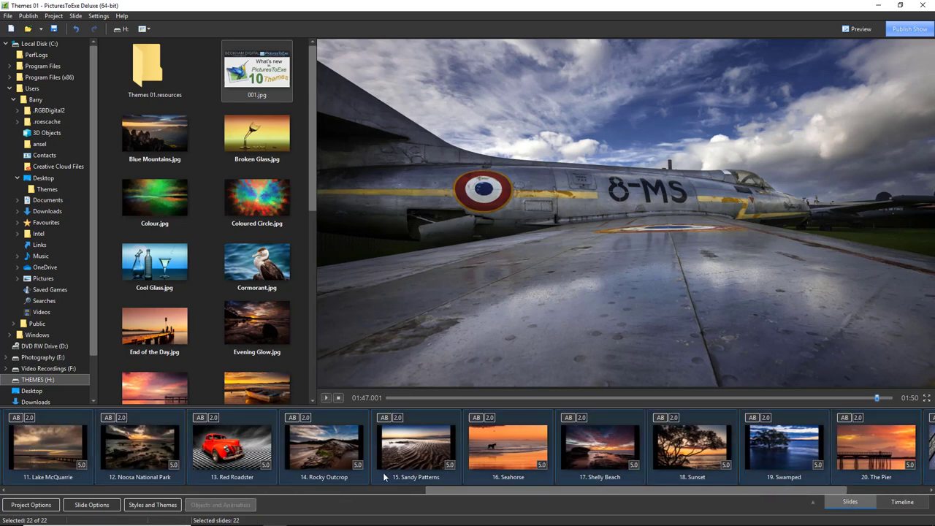
Preview the Book Fold White theme and apply it to all selected slides.
click(155, 509)
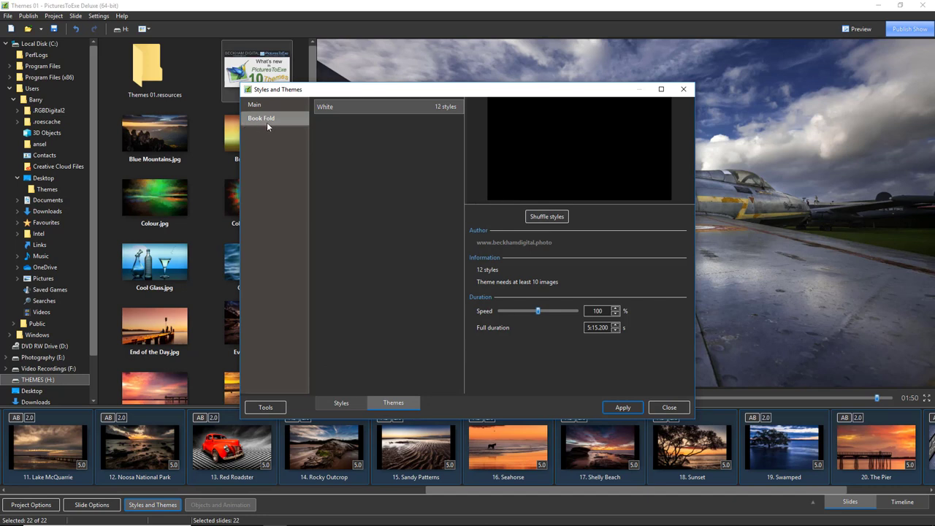
click(323, 111)
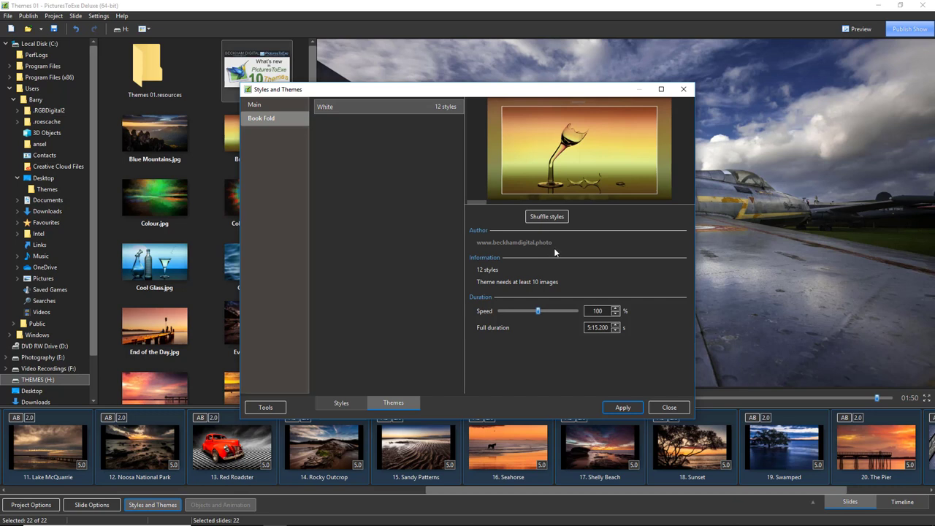
click(622, 407)
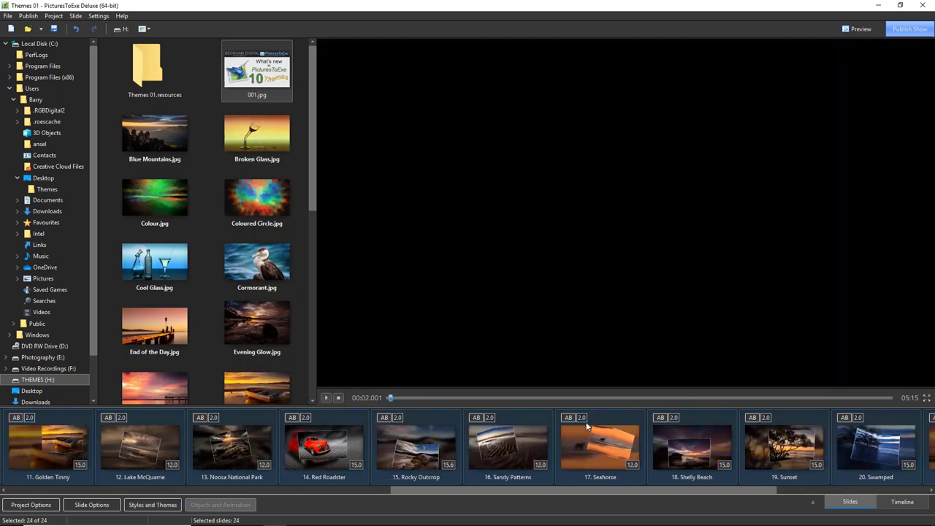
Scroll through slides 15–24, then go back and preview slide 2, Blue Mountains.
drag(539, 493, 695, 517)
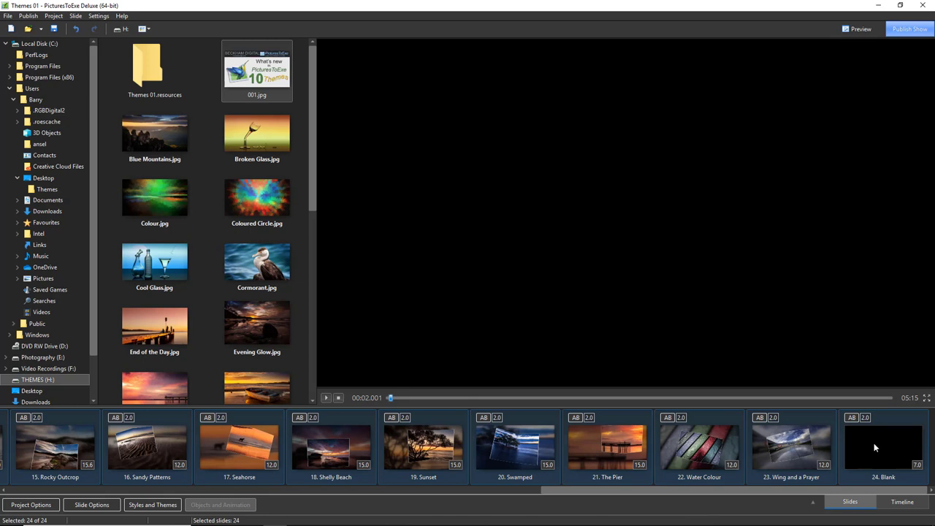
drag(808, 490, 212, 489)
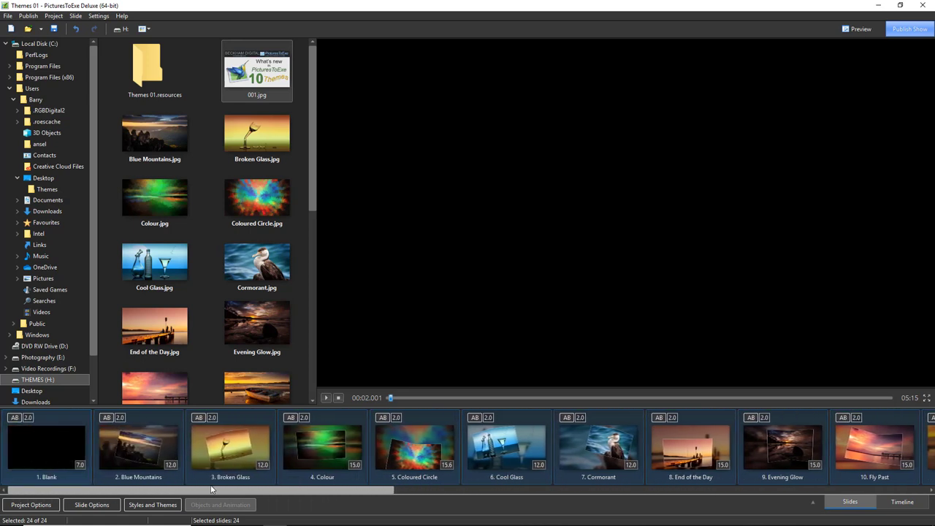
click(110, 441)
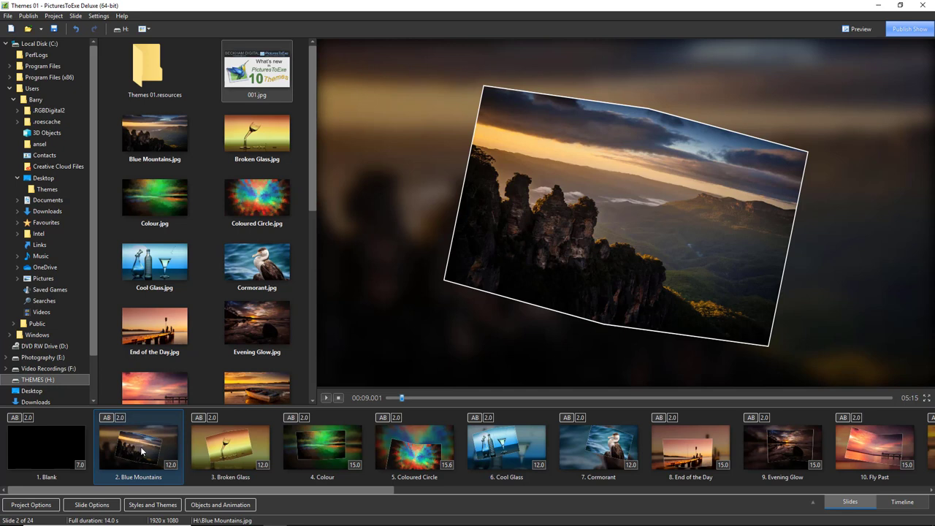
Reopen Styles and Themes, select the Book Fold White theme and bring up its context menu.
click(154, 509)
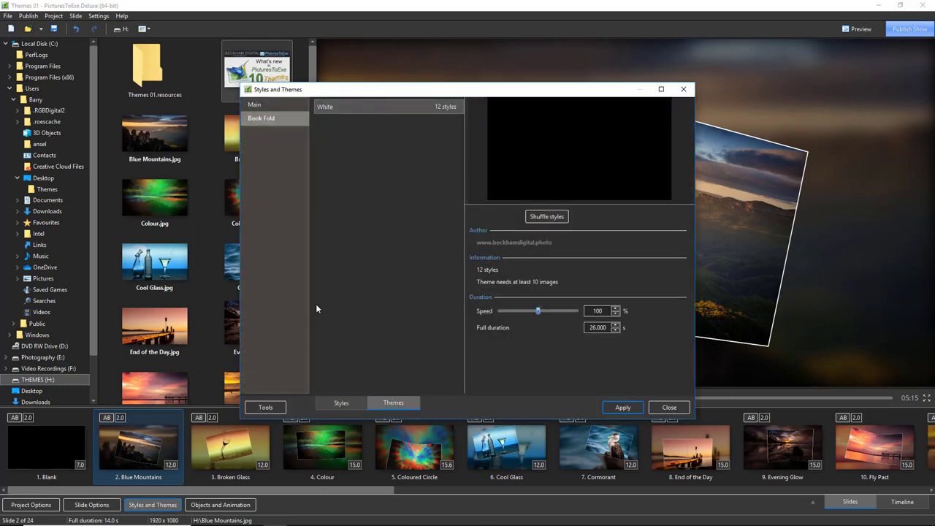
click(340, 107)
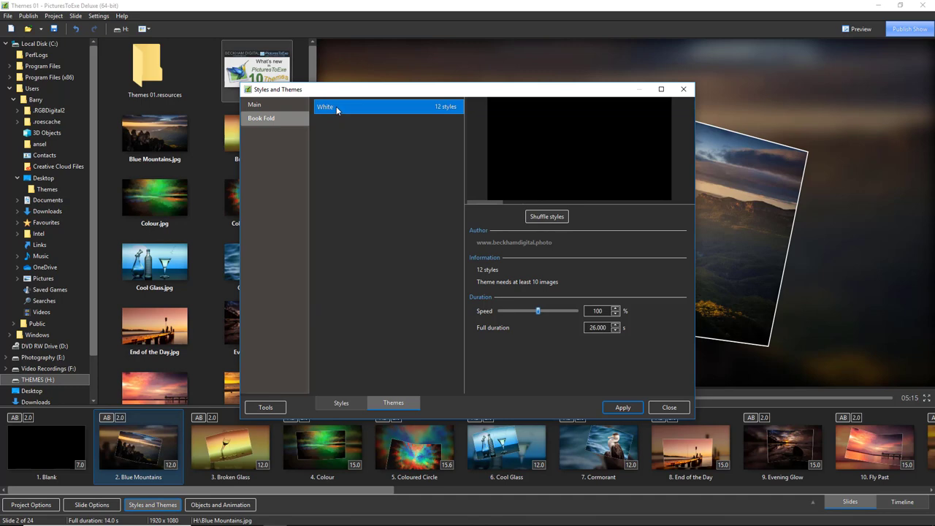
right_click(337, 106)
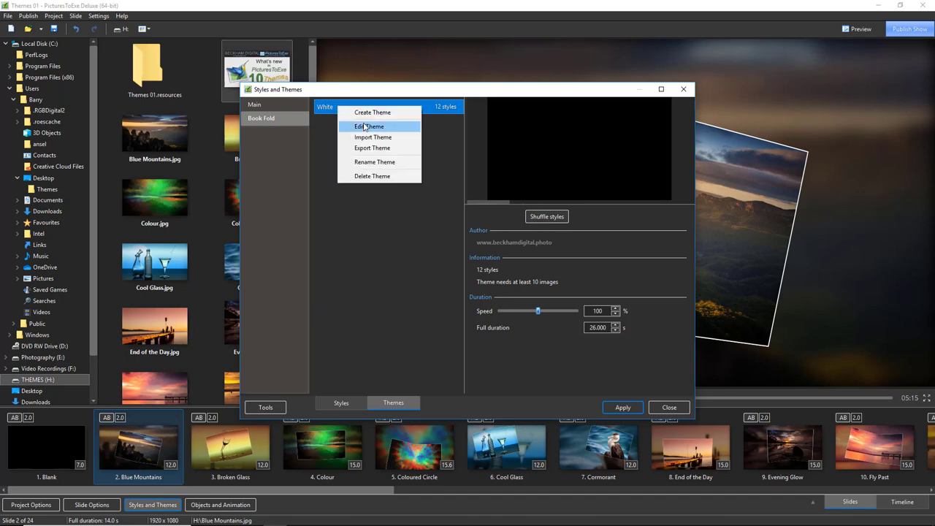
Inspect Book 010's Repeat once setting and Book 006 in the White theme, then cancel.
click(364, 126)
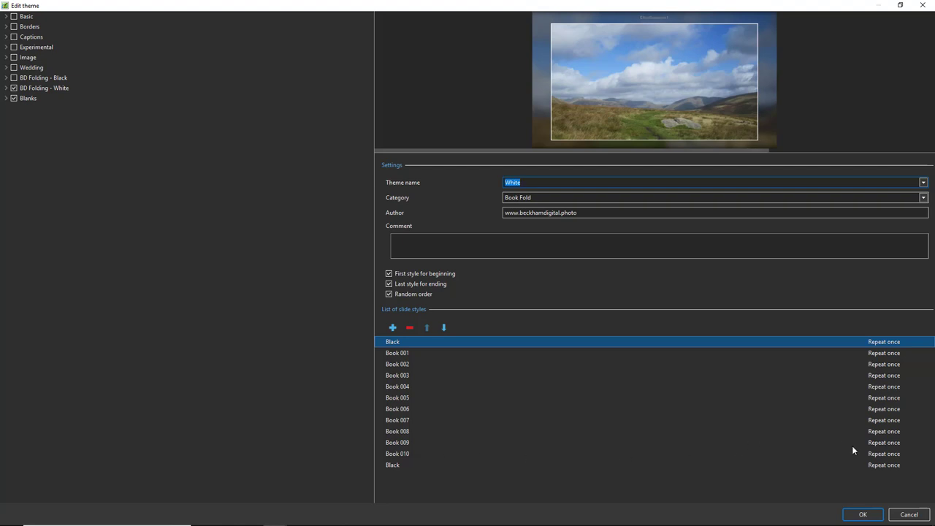
click(880, 454)
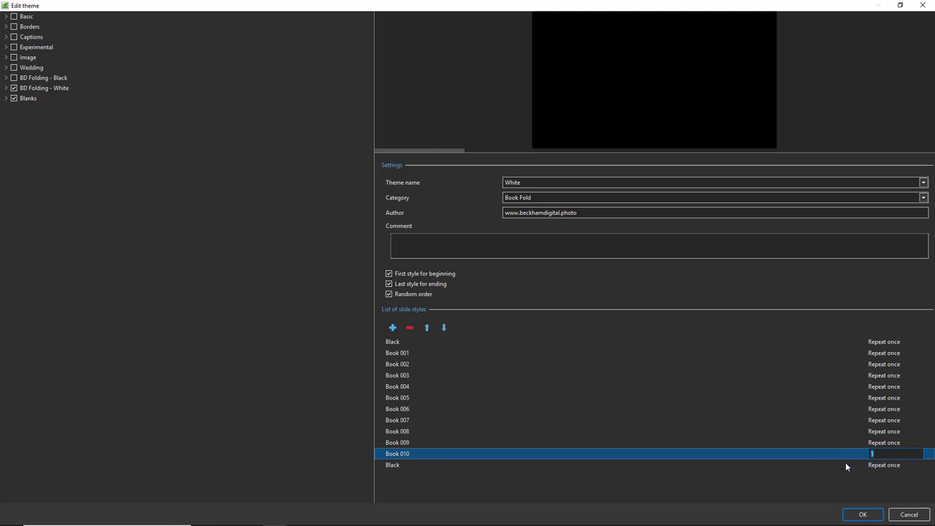
click(765, 409)
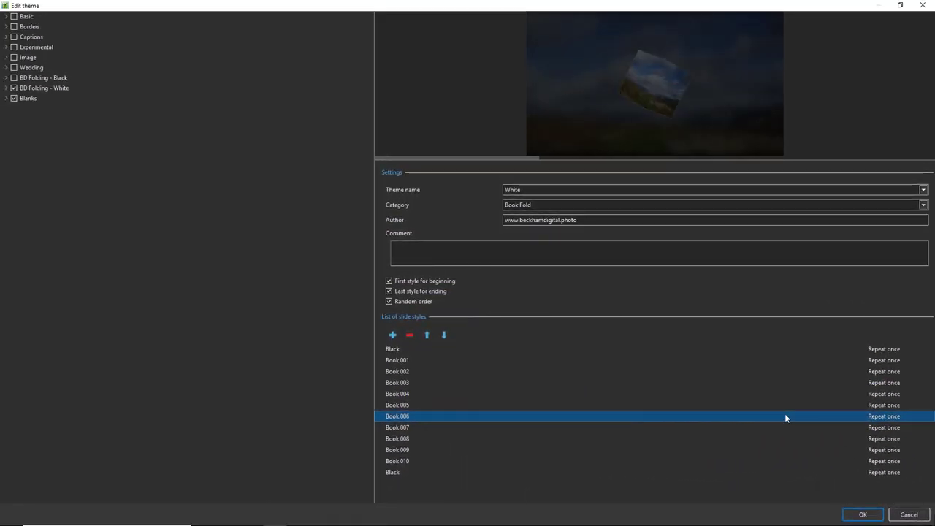
click(908, 514)
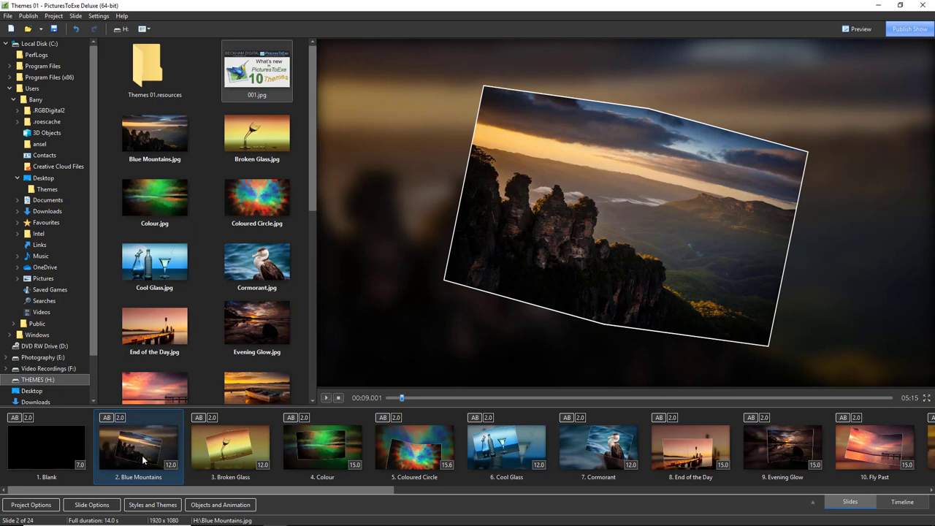
click(151, 508)
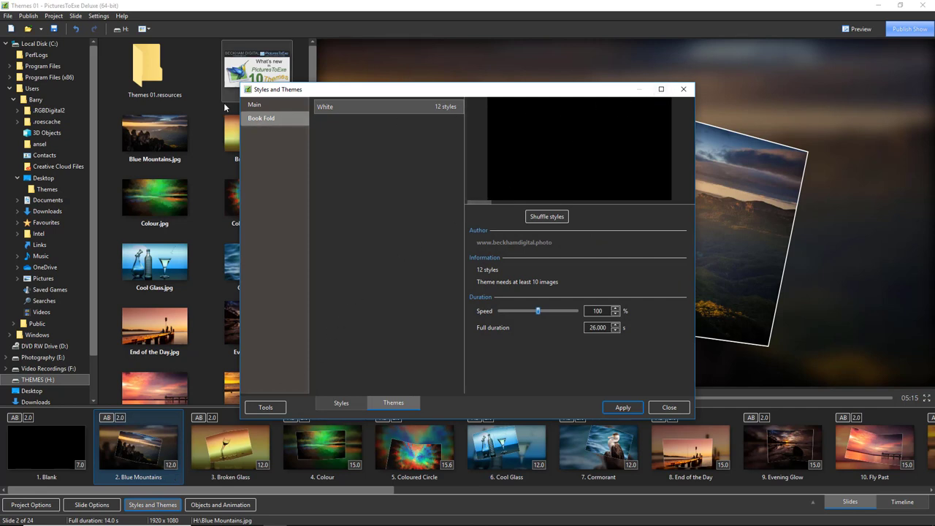
click(254, 108)
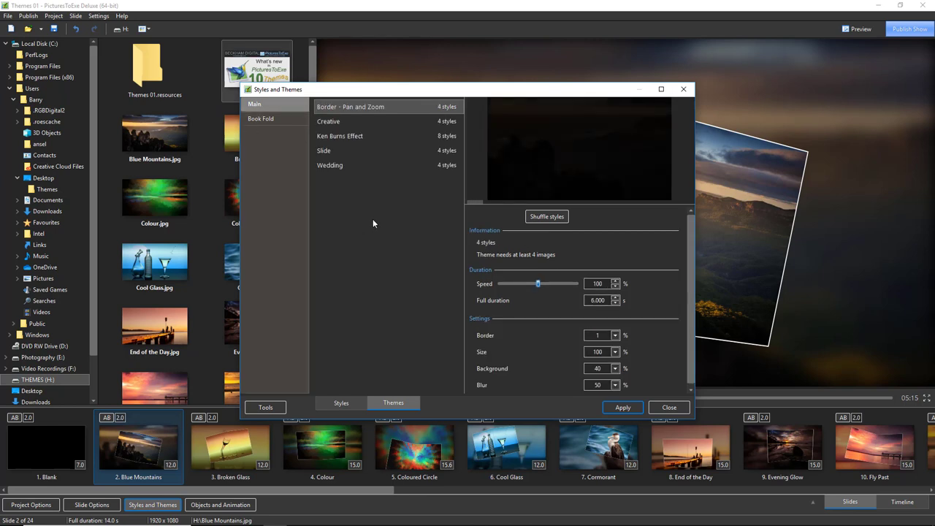
click(340, 108)
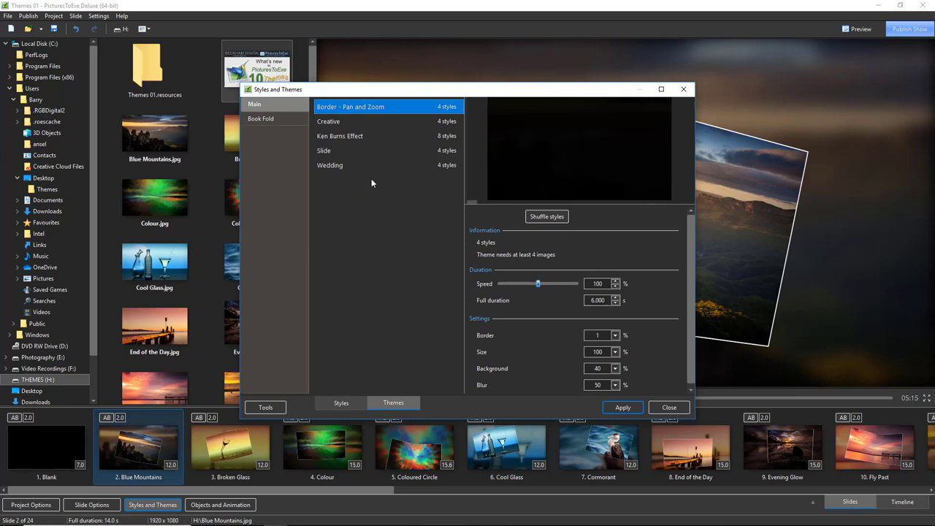
click(328, 122)
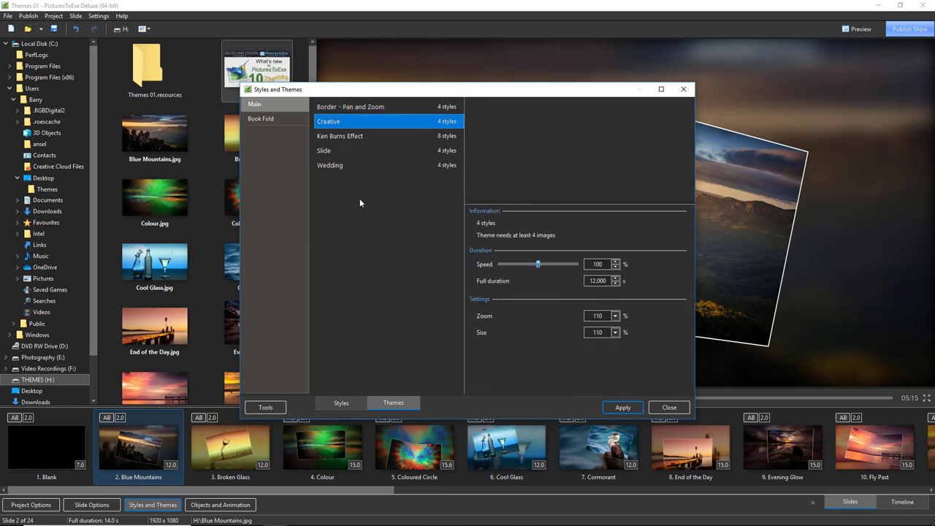
click(321, 151)
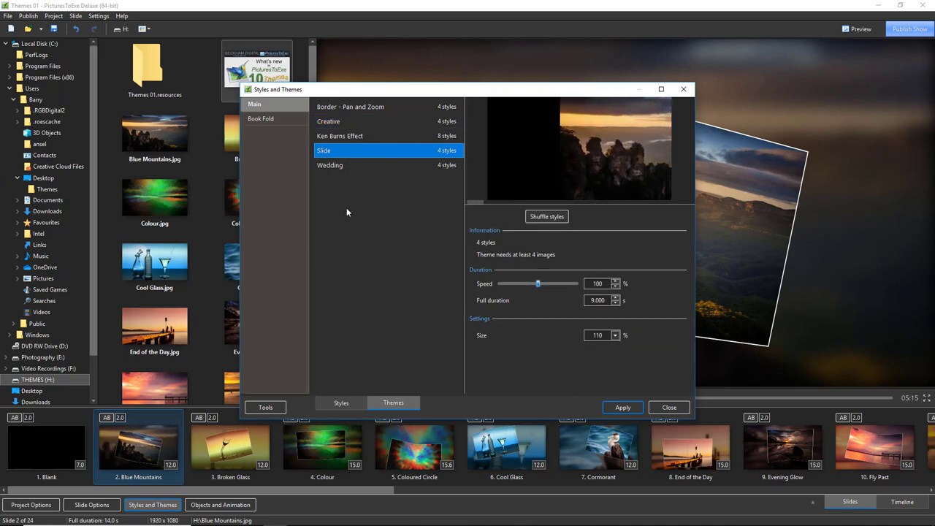
click(328, 164)
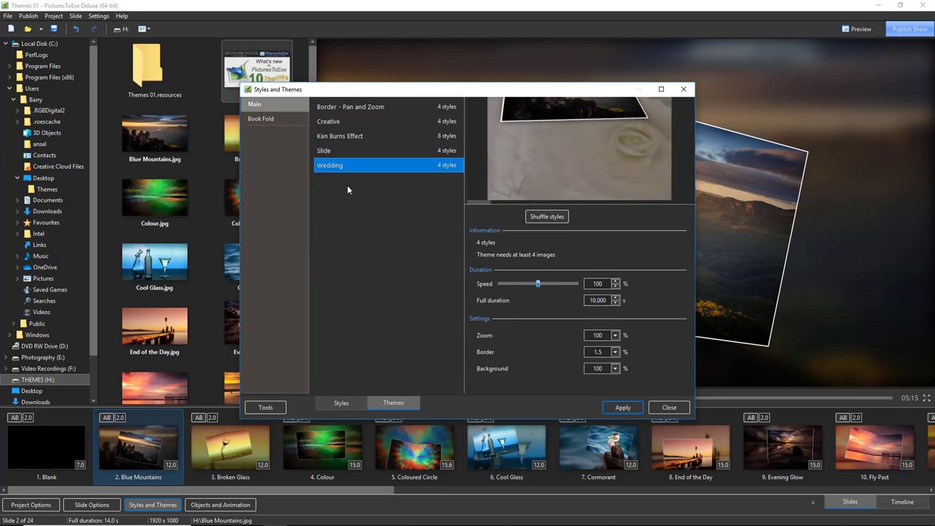
click(330, 138)
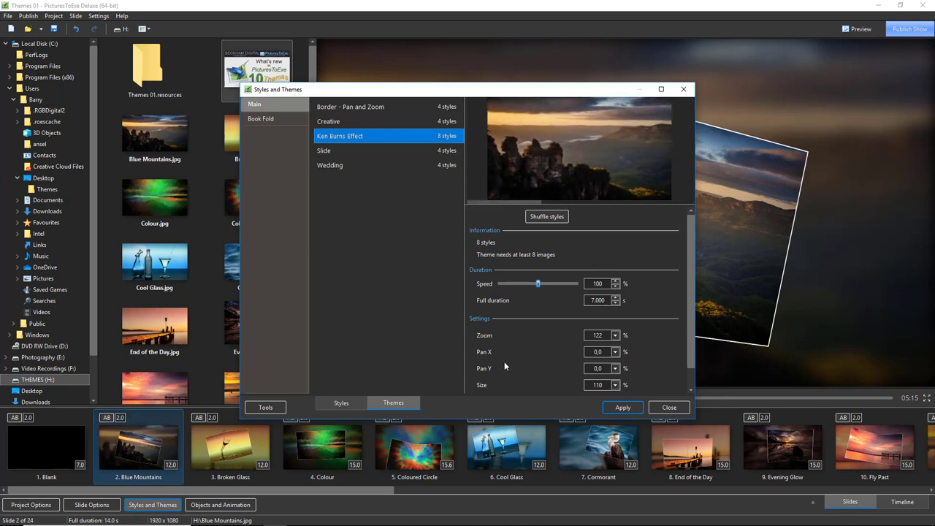
click(668, 407)
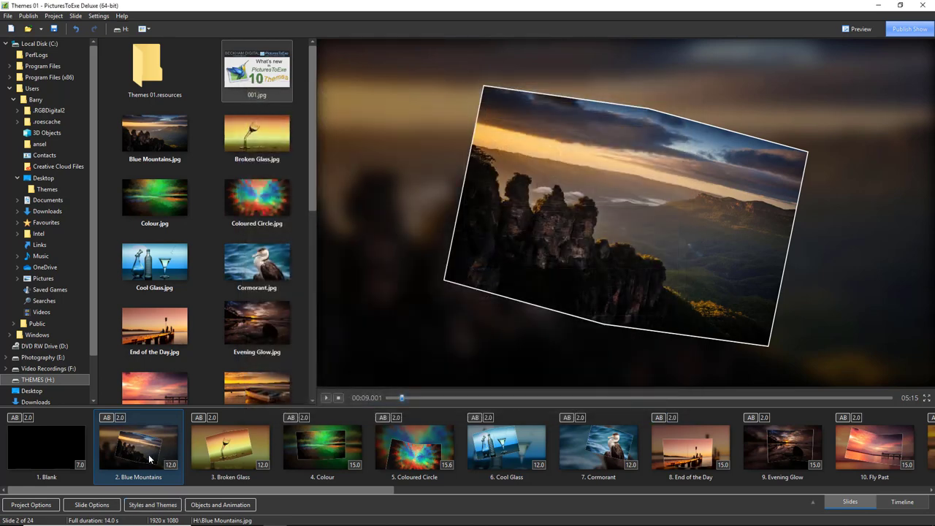
Select all slides and apply the Main > Ken Burns Effect theme.
key(ctrl+a)
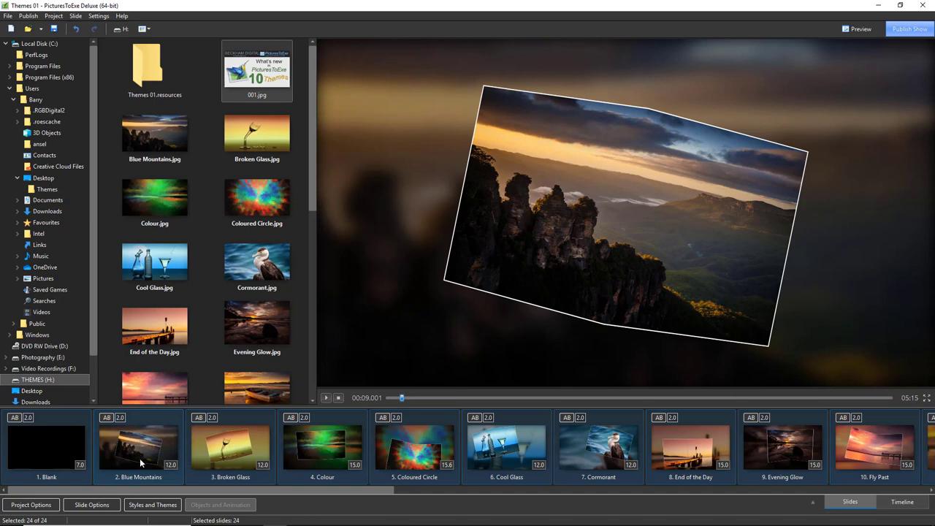
click(137, 507)
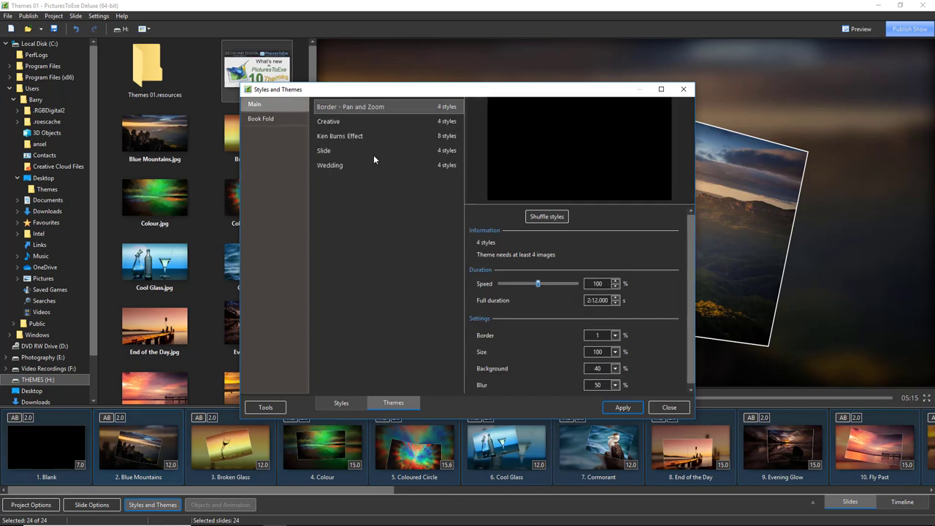
click(334, 135)
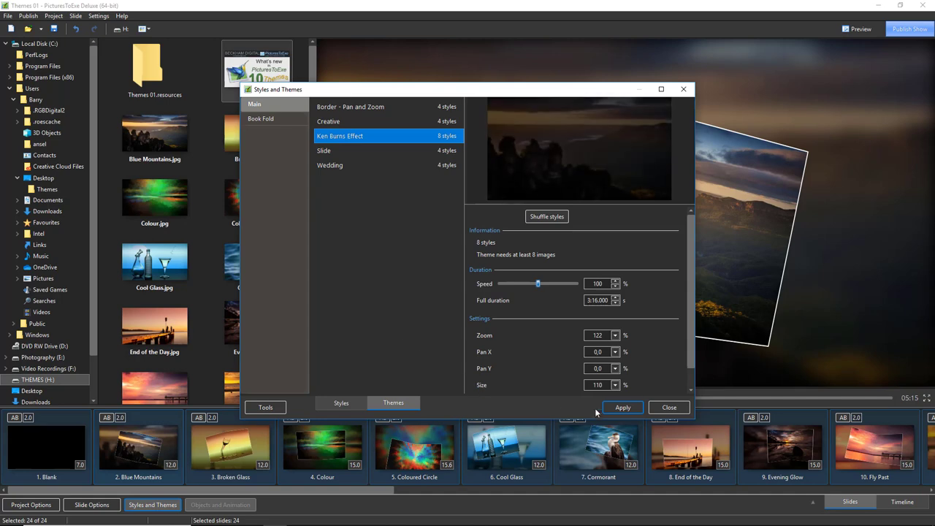
click(621, 408)
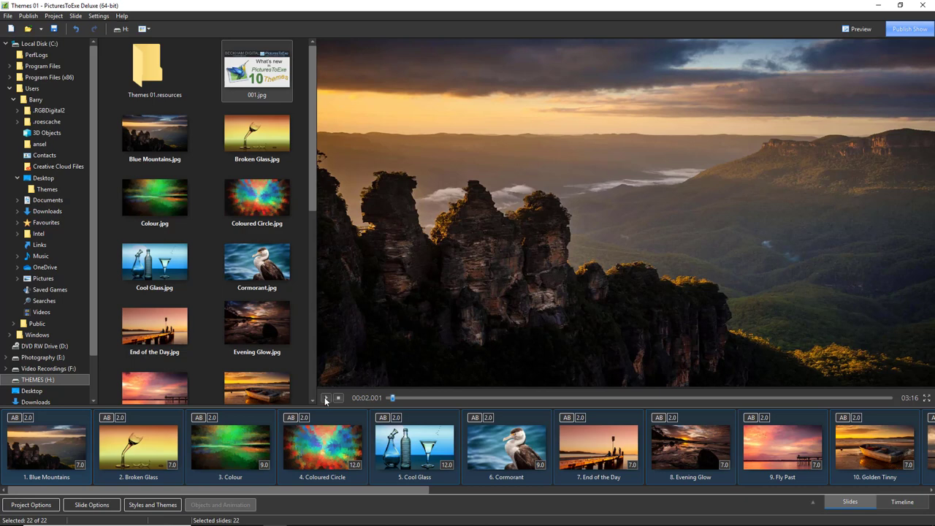
click(399, 453)
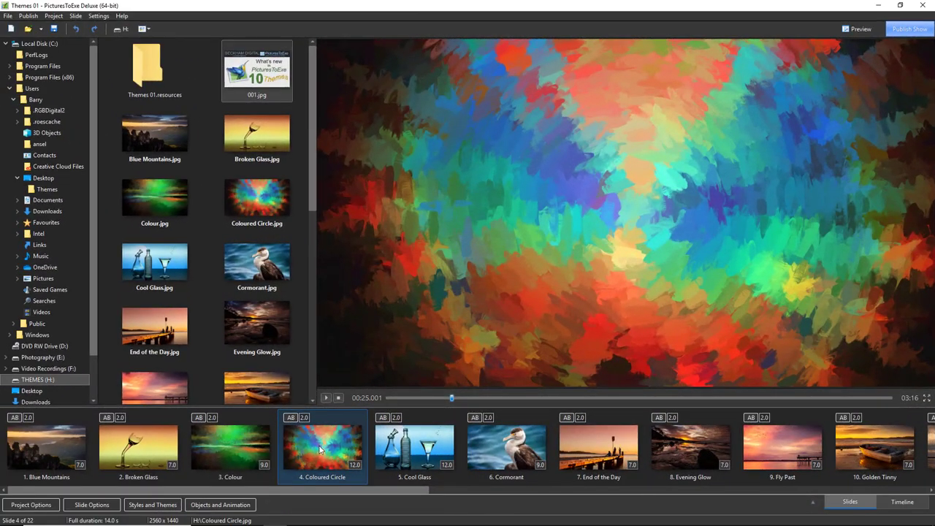
Start a new theme from Styles and Themes via Tools > Create Theme.
click(152, 505)
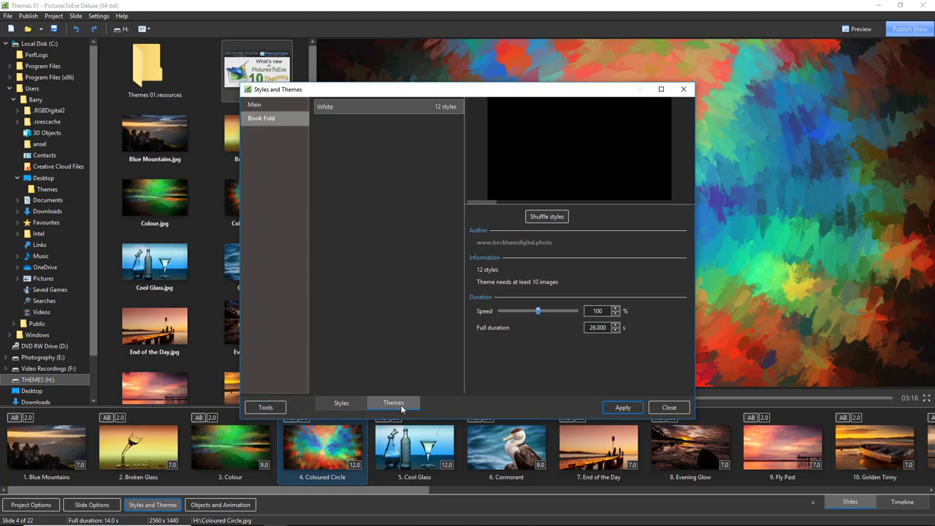
click(265, 407)
click(268, 408)
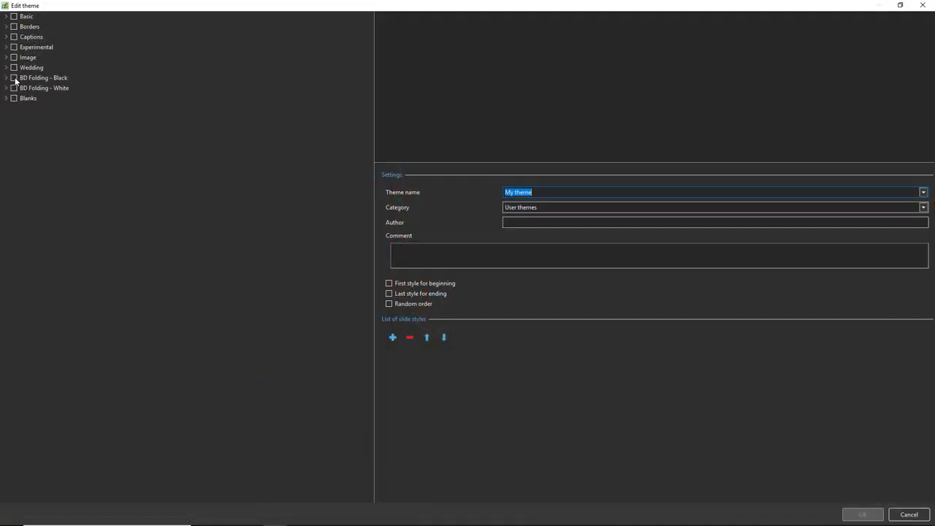
Include the BD Folding - Black and BD Folding - White styles and enable Random order.
click(14, 78)
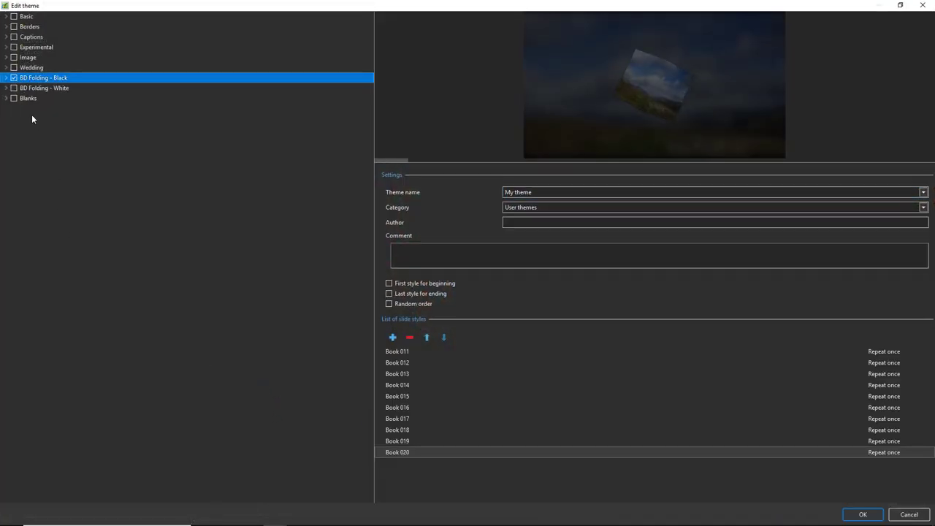
click(14, 89)
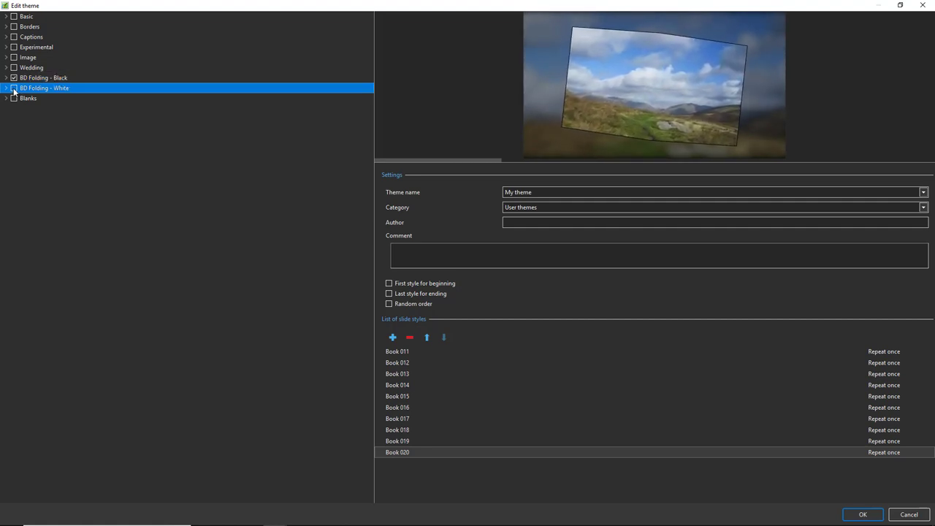
click(14, 88)
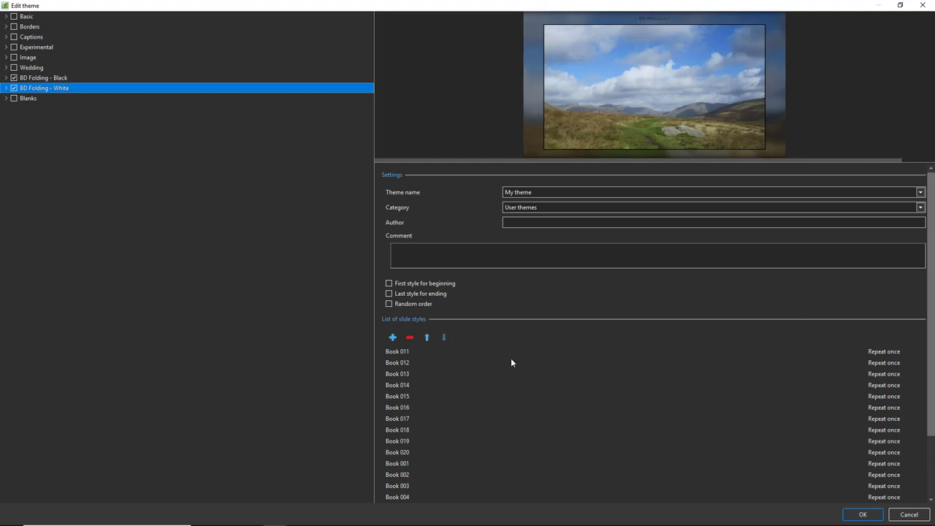
click(388, 304)
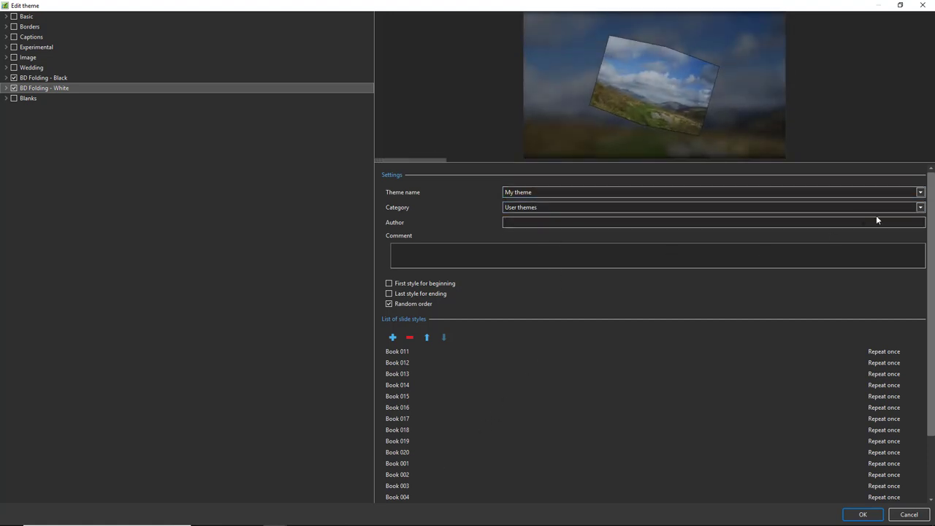
Save the theme as 'Mixed' under Book Fold with the author's website and comment 'Presentation black and white edges and text'.
click(920, 207)
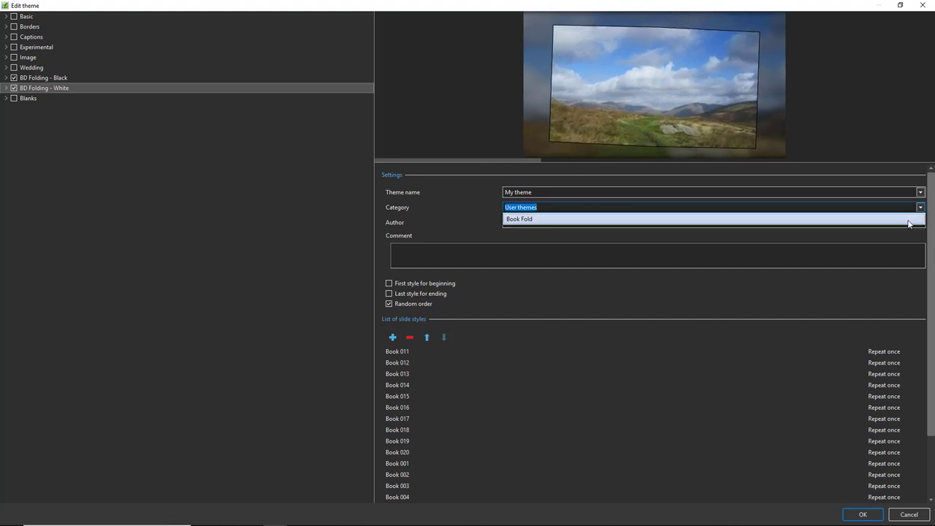
click(903, 220)
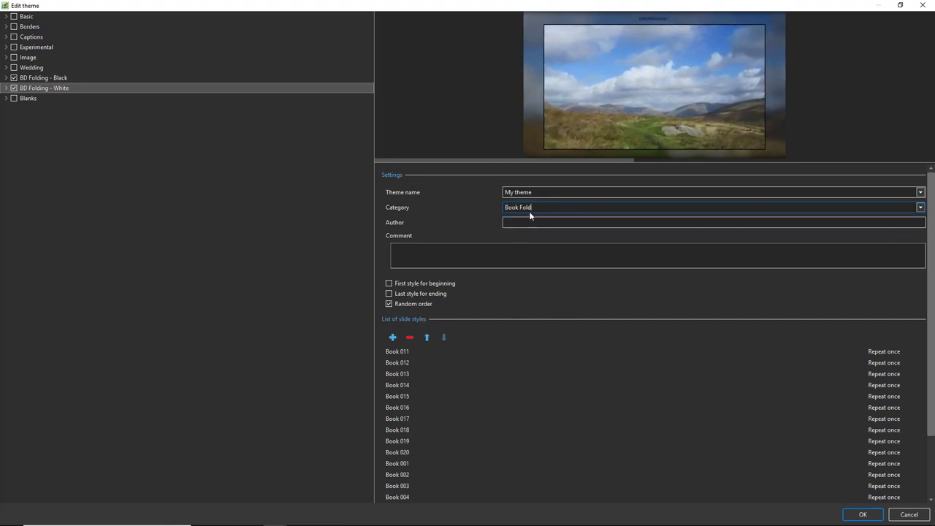
click(523, 192)
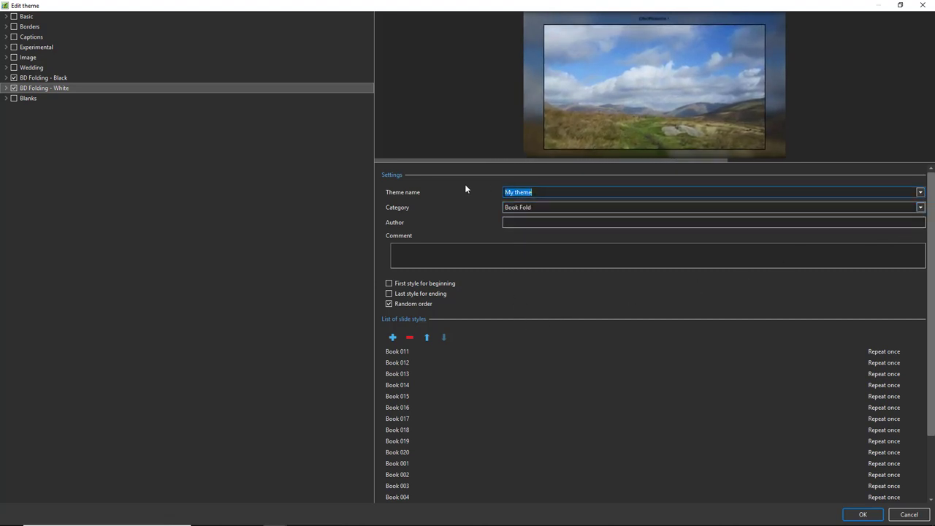
text(Mi)
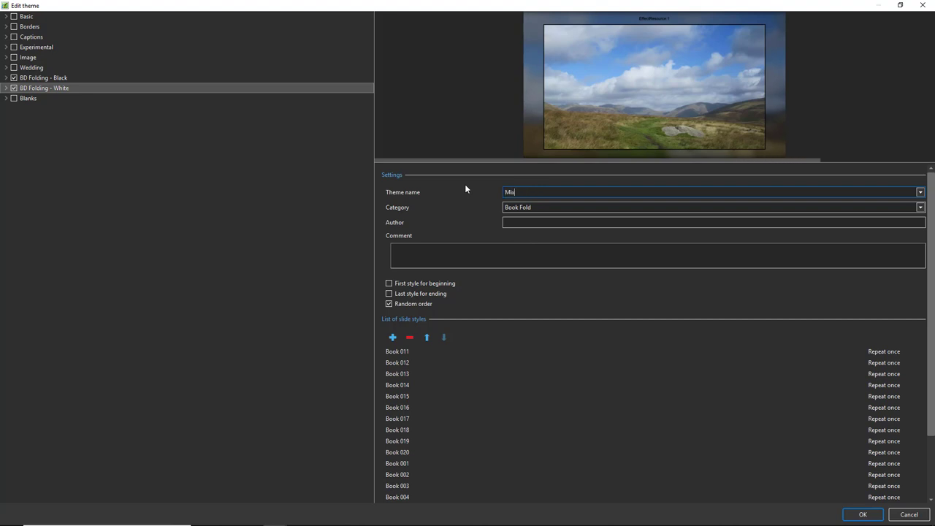
text(xed)
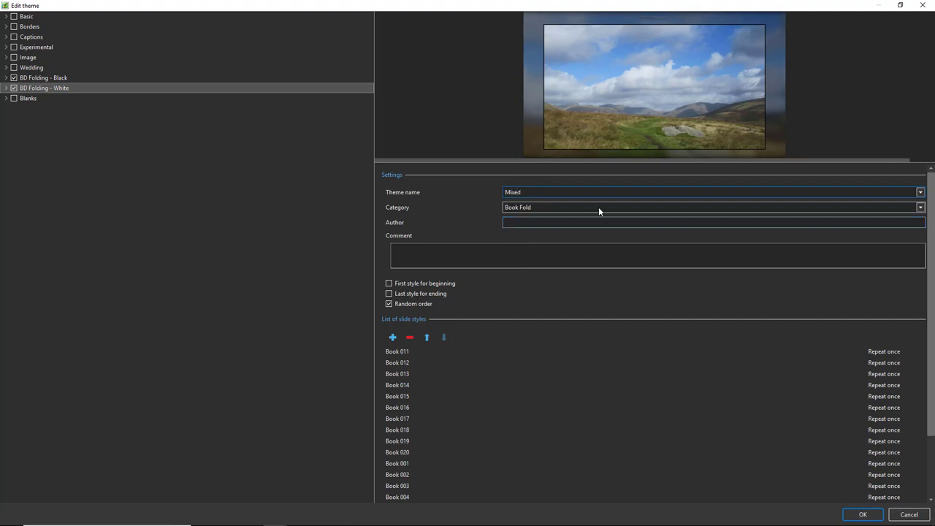
click(514, 224)
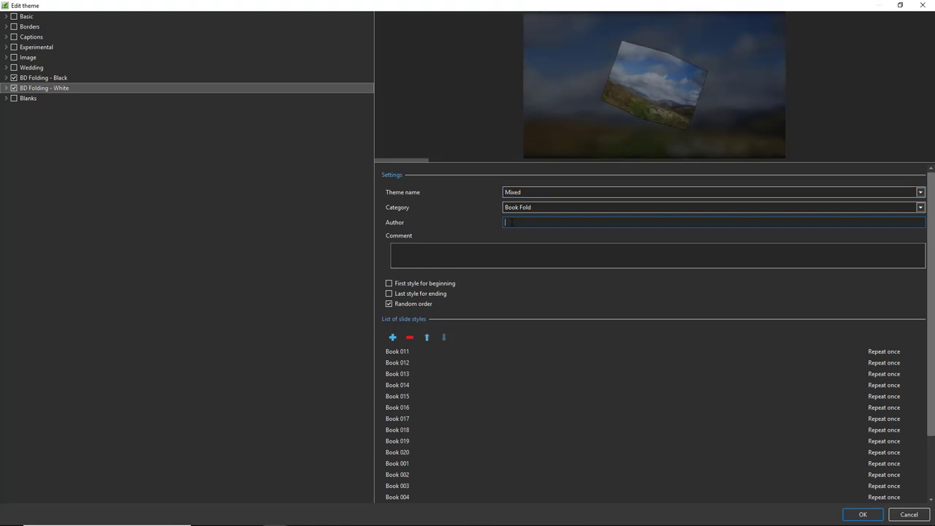
text(ww)
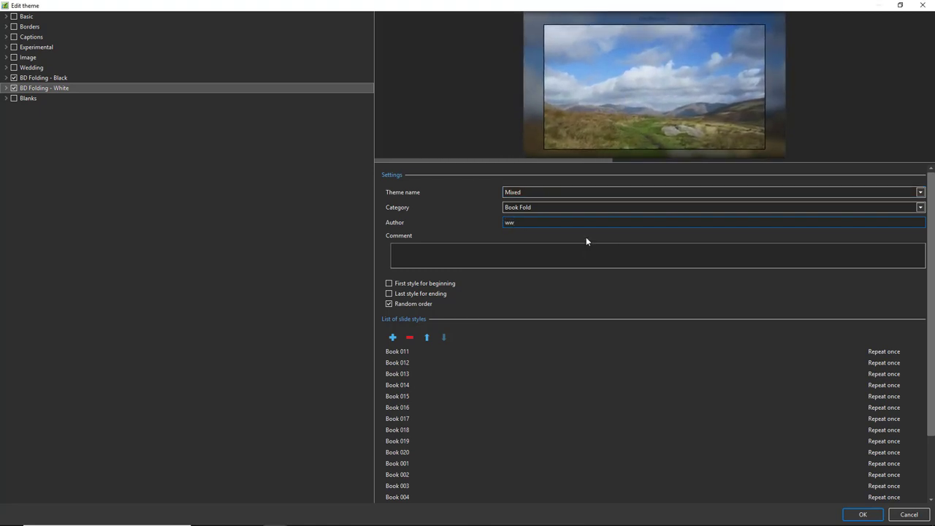
text(w.b)
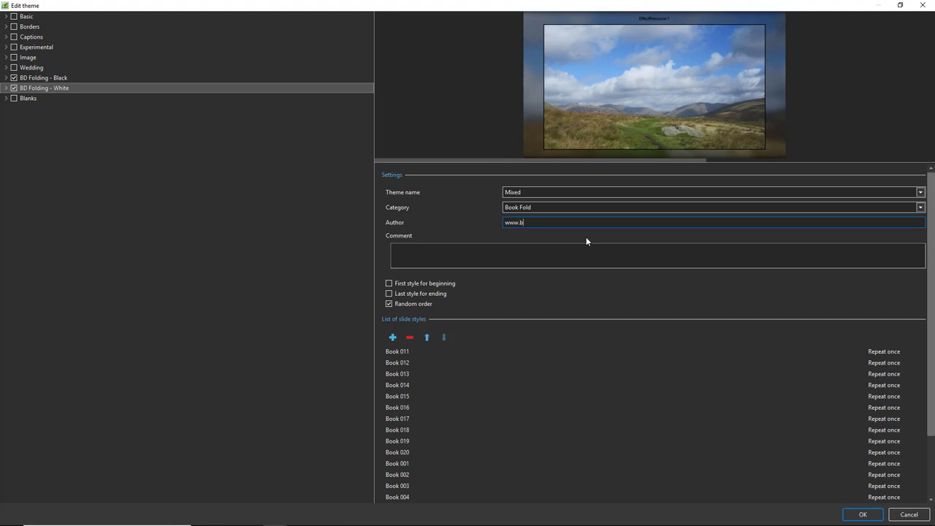
text(eckhamdigital.p)
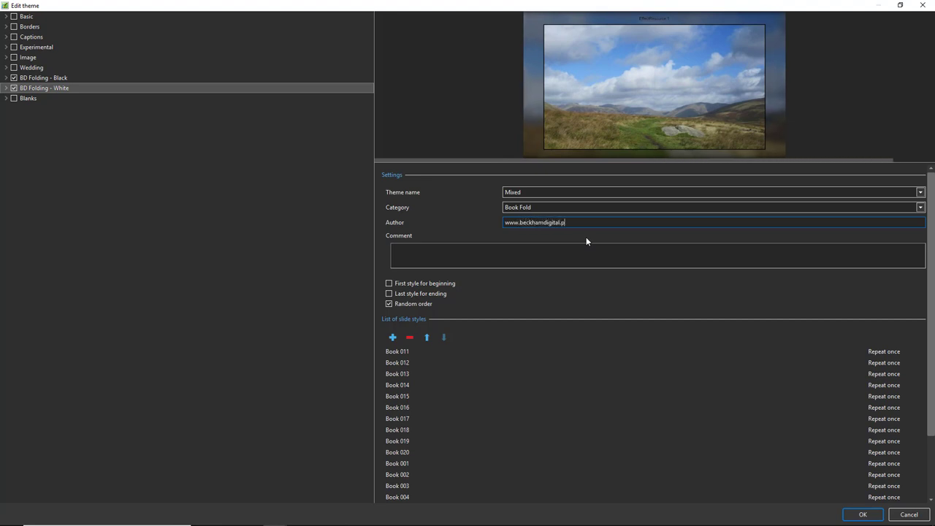
text(hoto)
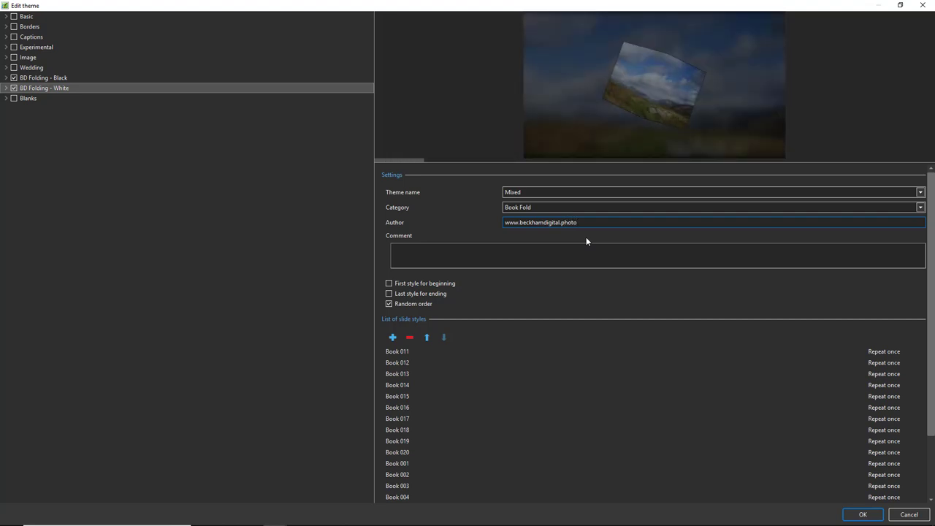
click(419, 265)
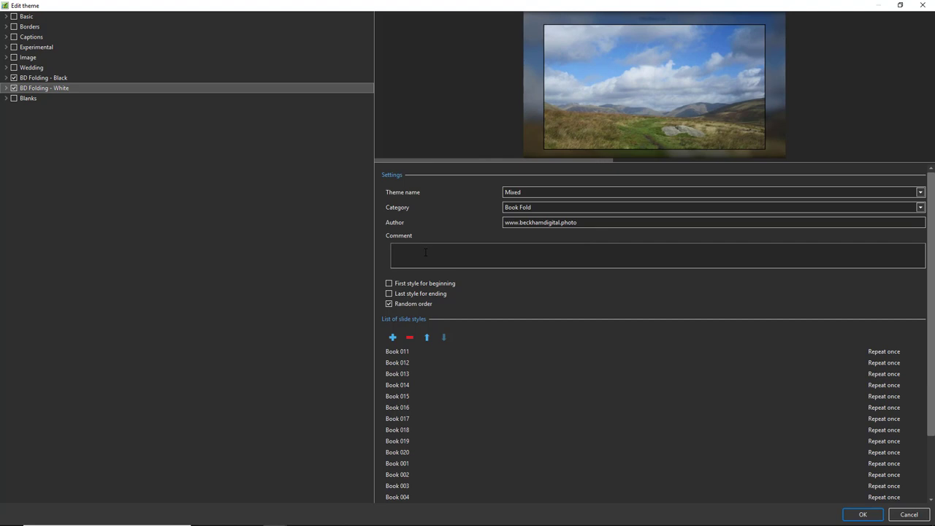
text(Presentation black and white edges and text)
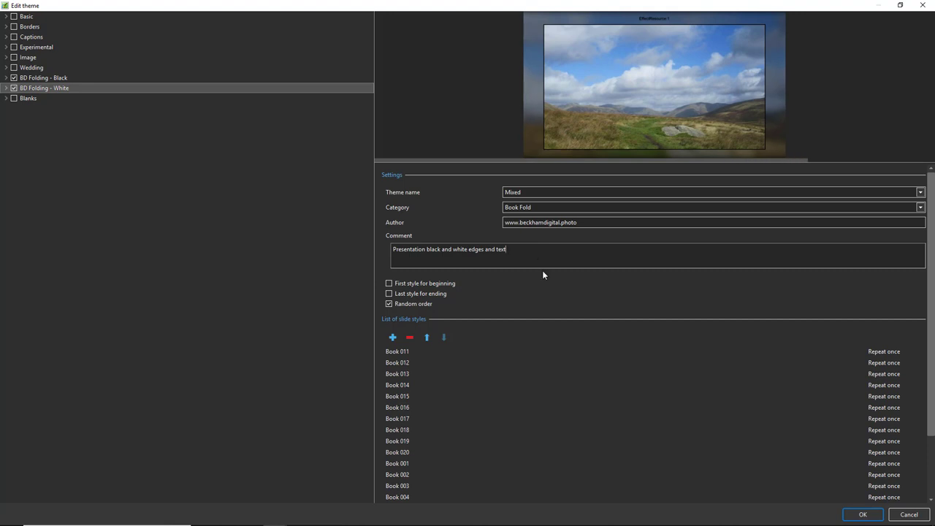
click(863, 515)
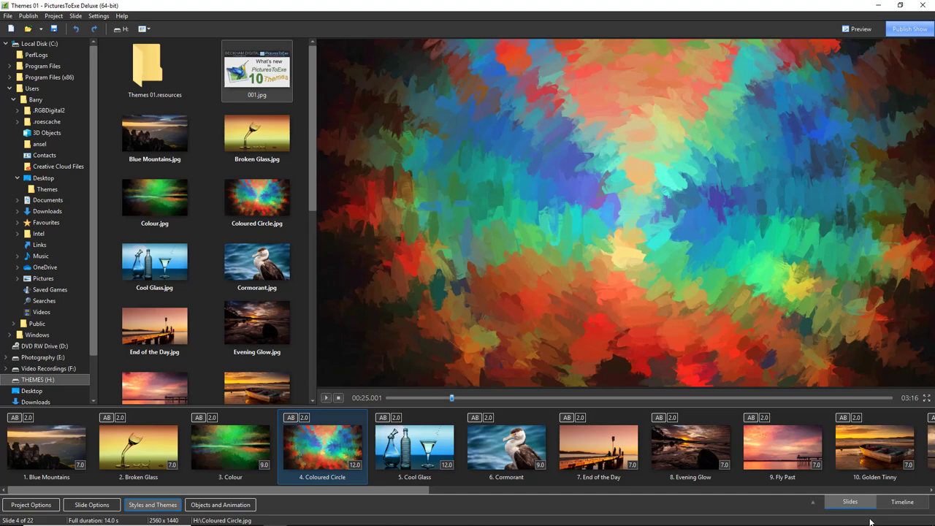
Select all 22 slides and pick the Mixed theme from the Book Fold category in Styles and Themes.
click(56, 448)
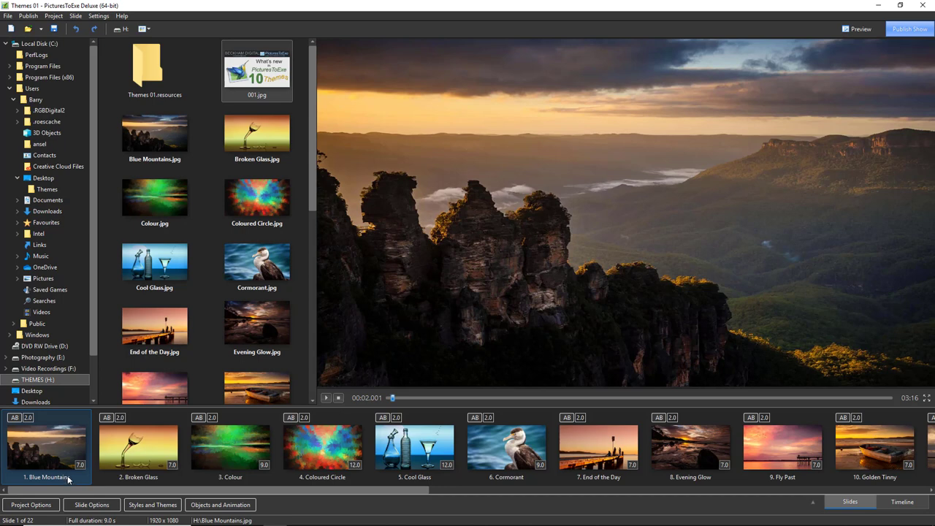
key(ctrl+a)
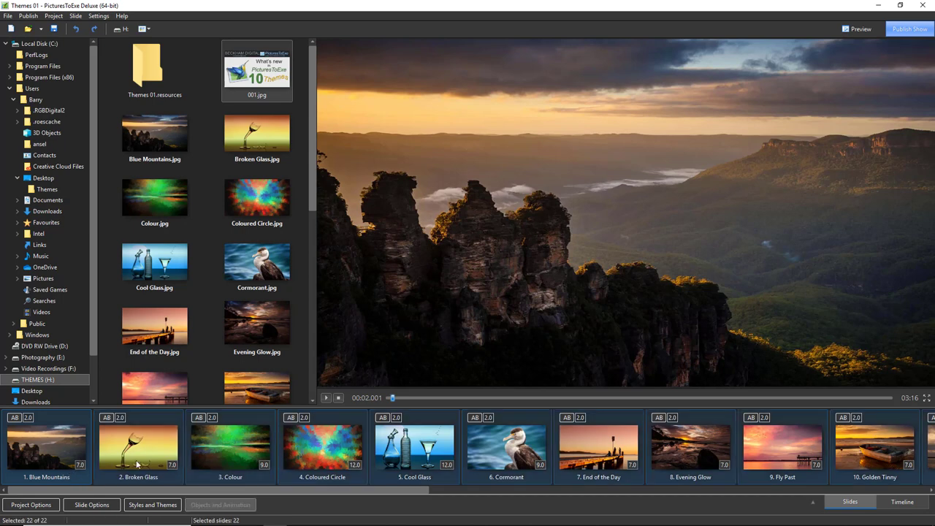
click(146, 509)
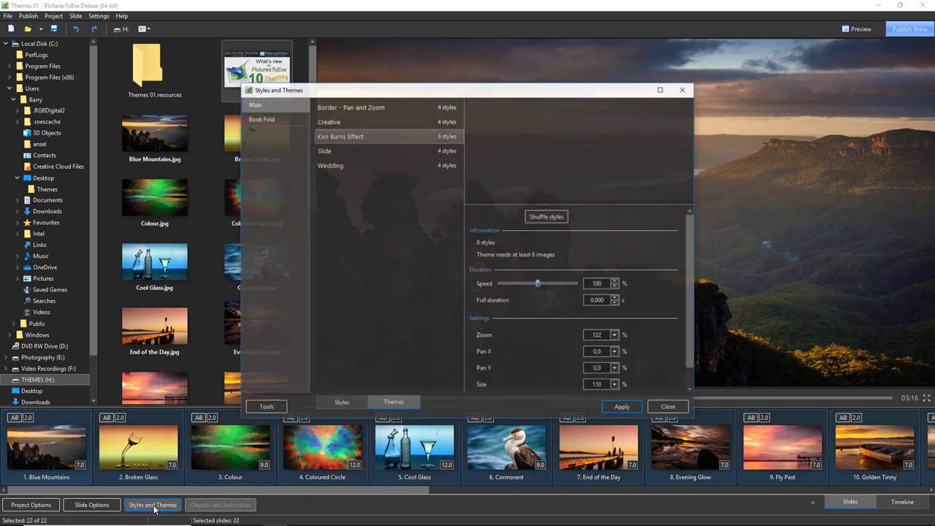
click(262, 119)
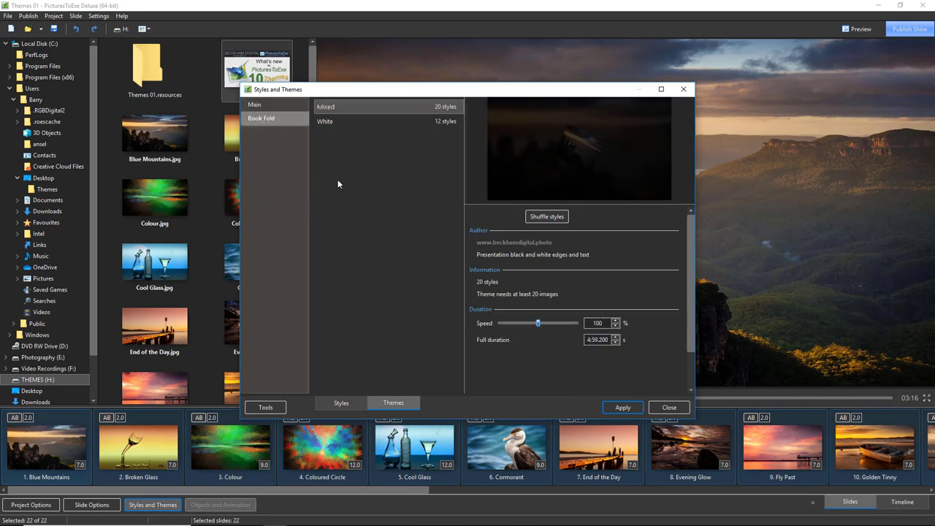
click(326, 121)
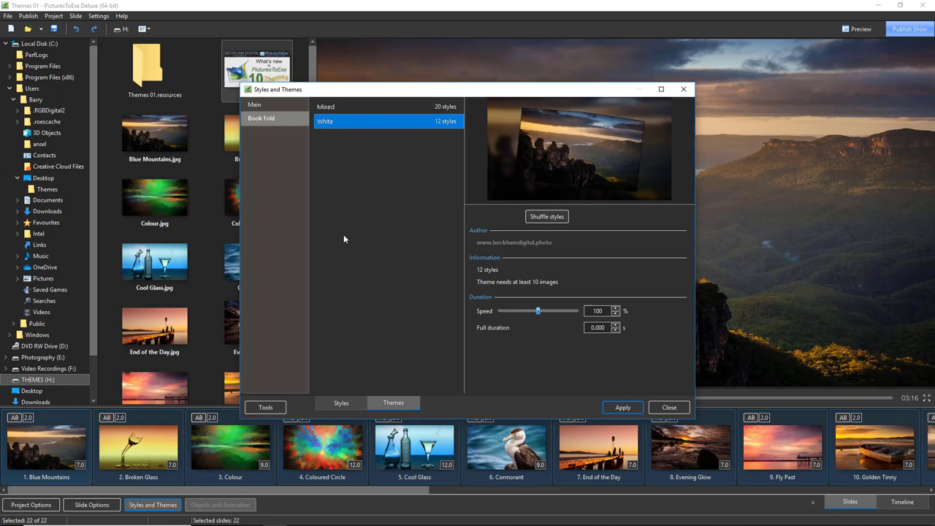
click(325, 108)
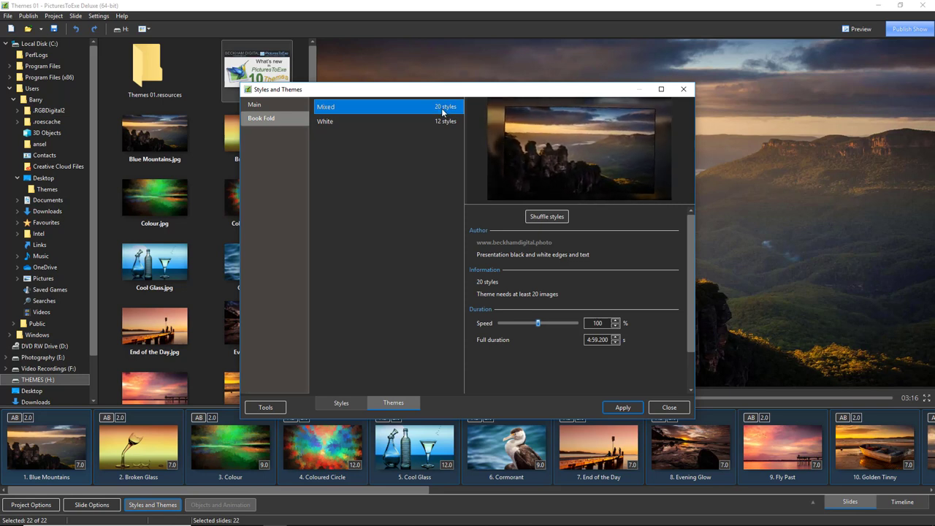
Apply the Mixed theme to all 22 slides.
double_click(327, 108)
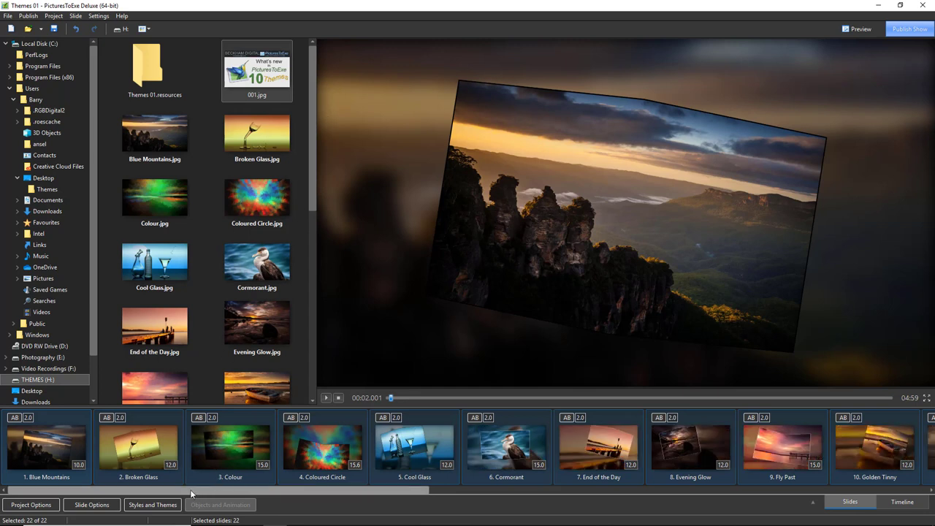
drag(218, 489, 583, 525)
scroll(468, 446, down, 2)
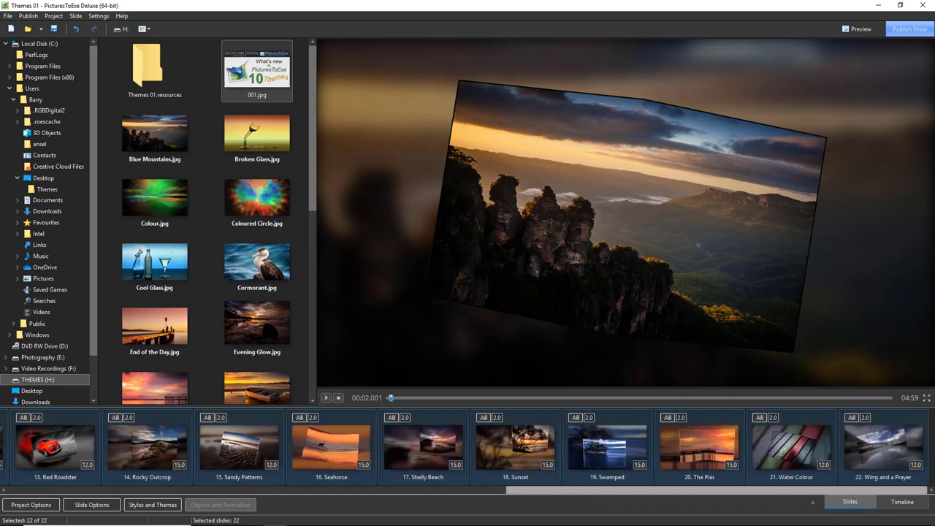
Preview slides 22 back through 15, from Wing and a Prayer to Sandy Patterns.
click(870, 452)
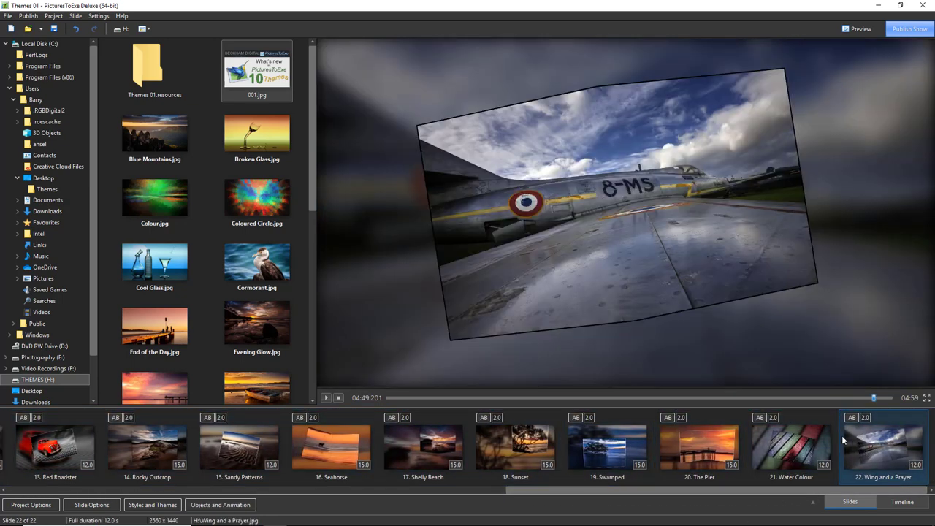
click(779, 454)
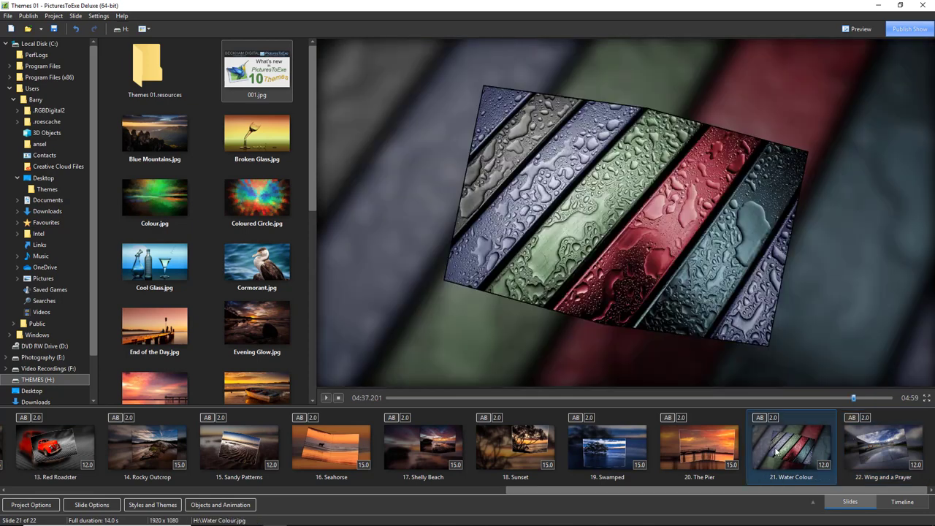
click(700, 451)
click(610, 450)
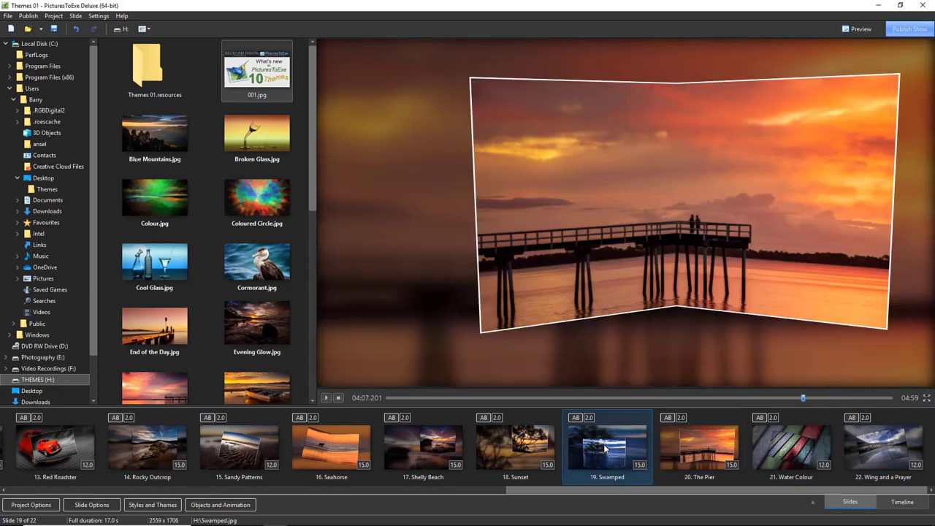
click(526, 450)
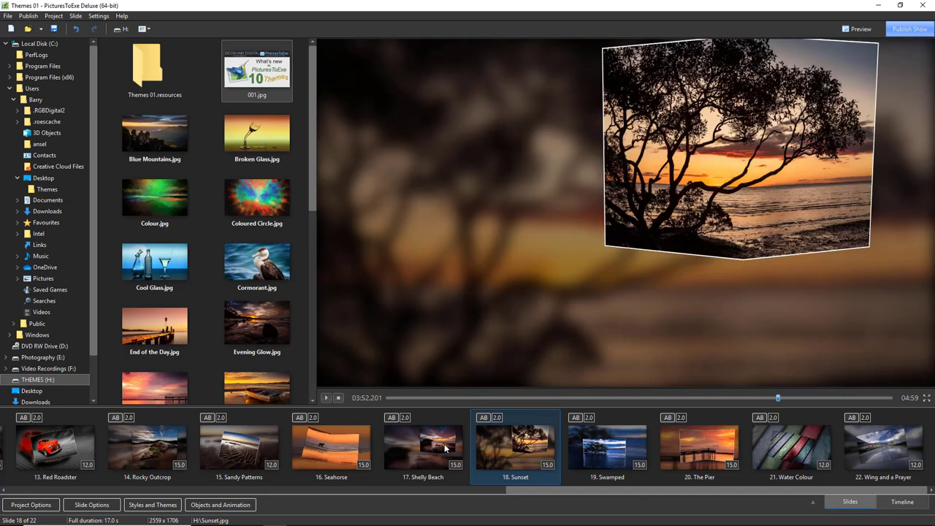
click(414, 446)
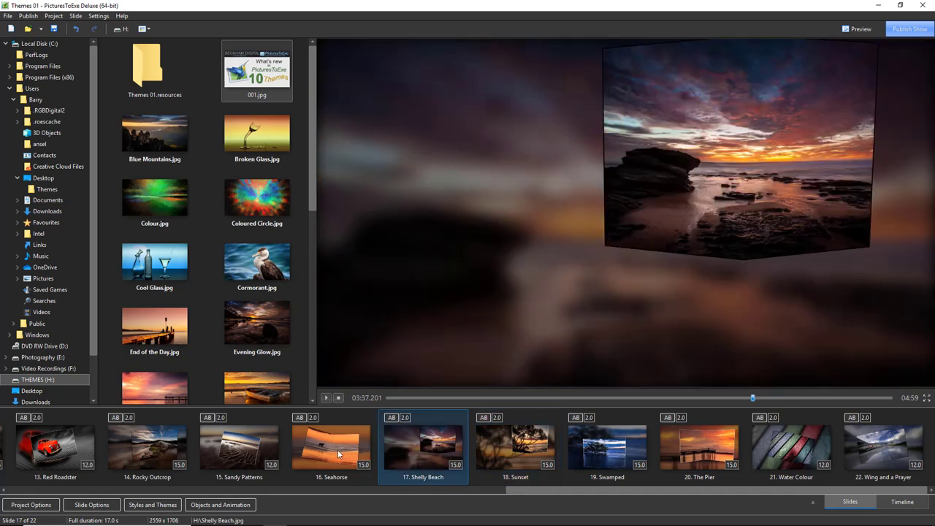
click(317, 451)
click(242, 449)
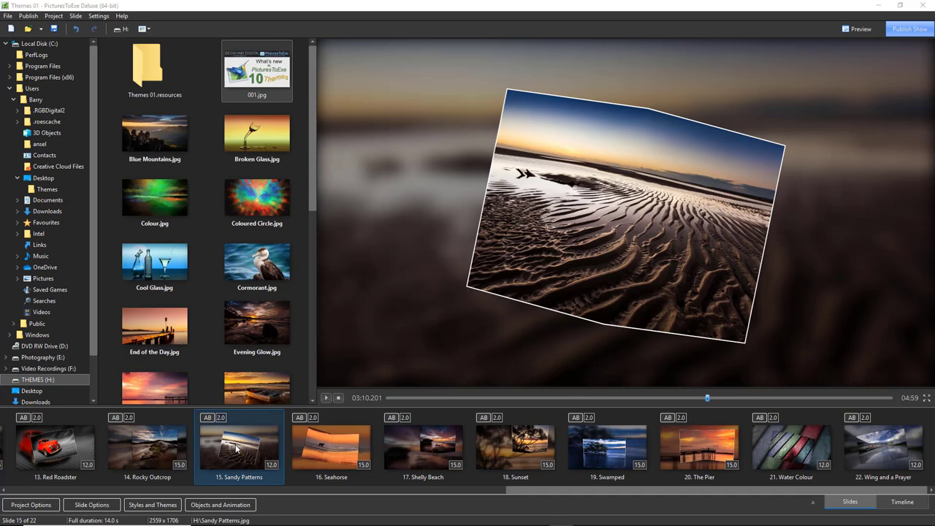
Browse the BD Folding - Black styles, previewing Book 017, then return to the Themes list.
click(150, 509)
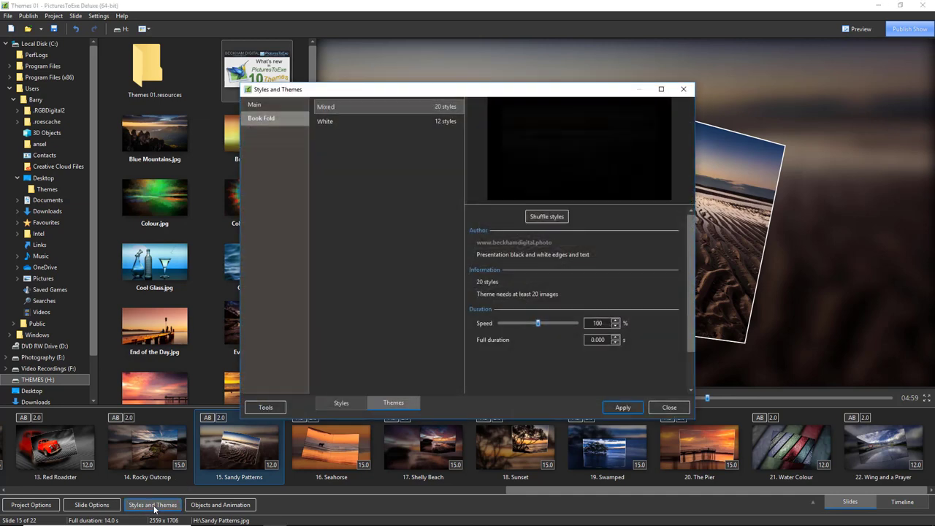
click(339, 402)
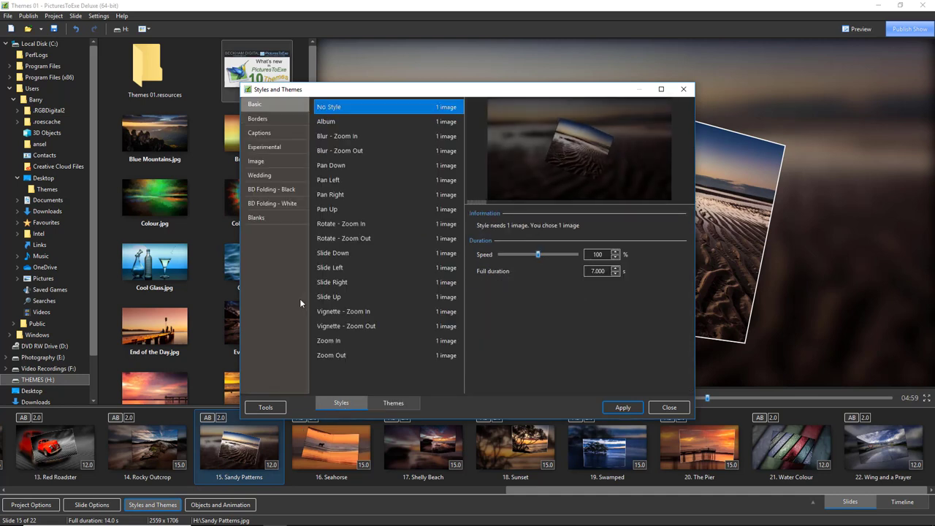
click(284, 192)
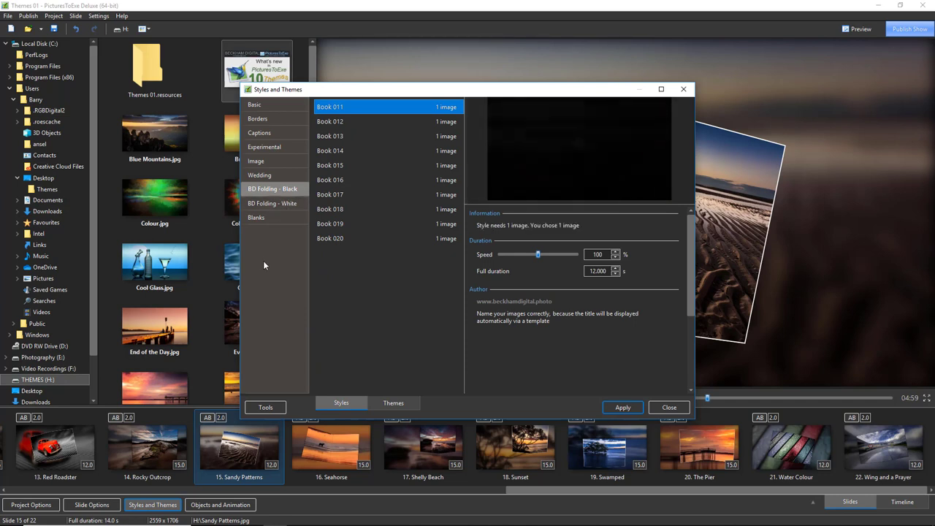
click(330, 194)
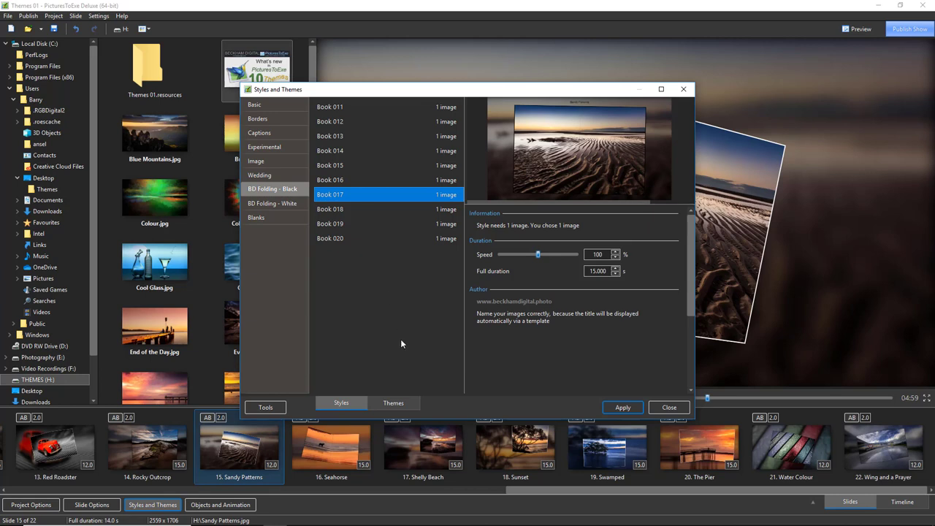
click(393, 404)
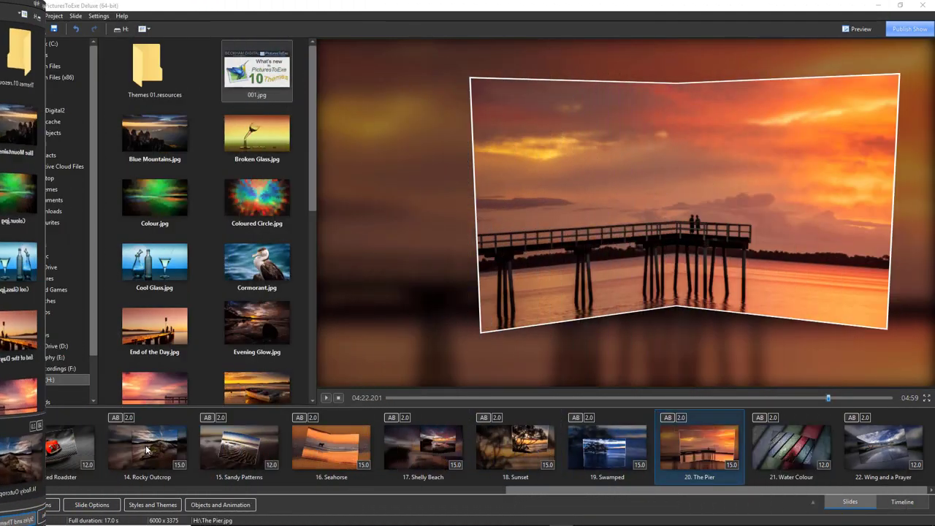
Choose Tools > Create Theme in Styles and Themes to start a new My theme.
click(153, 505)
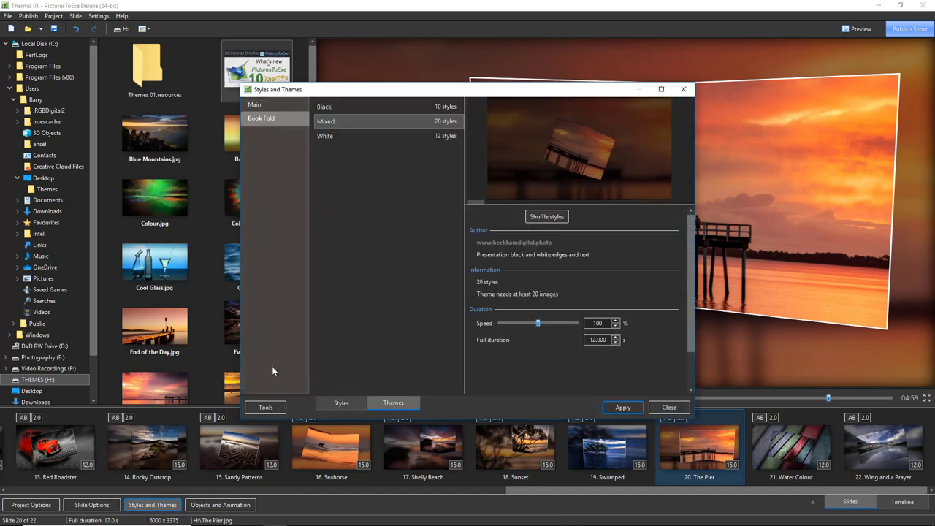
click(265, 408)
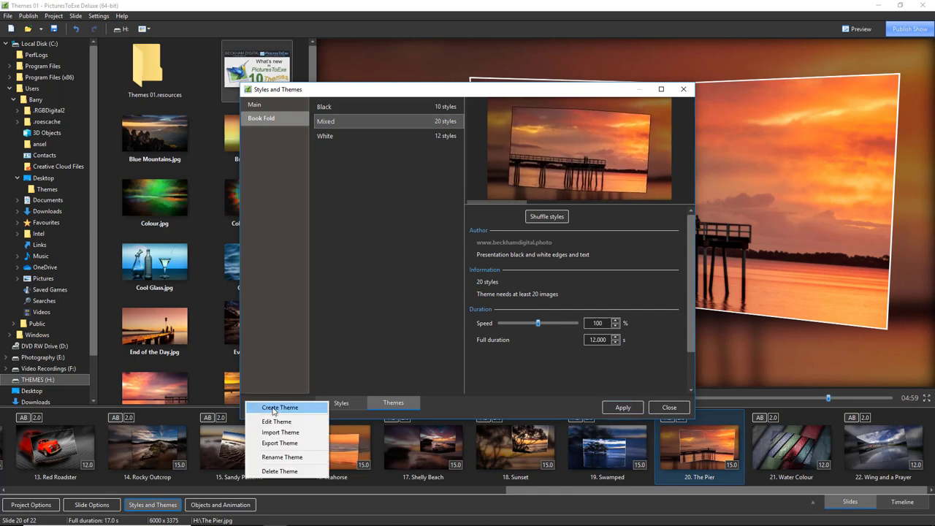
click(273, 408)
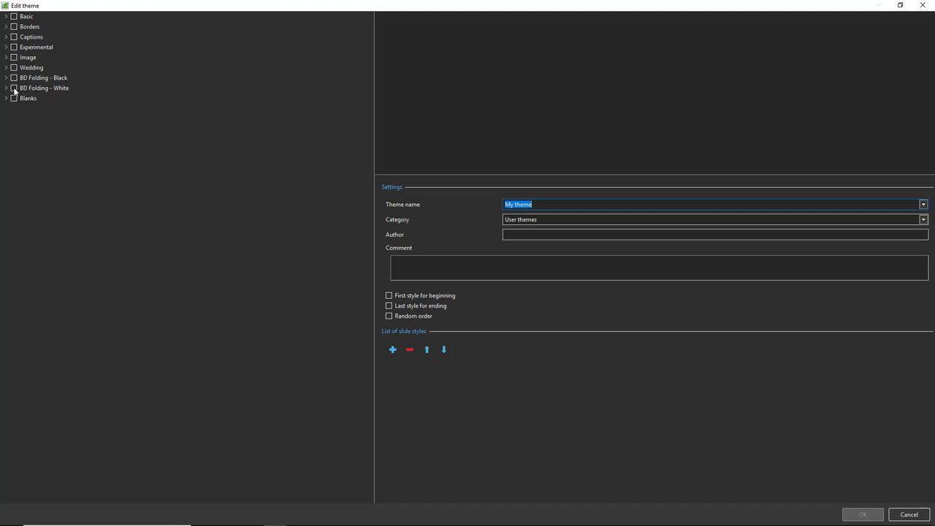
Tick BD Folding - White to add Book 001 to Book 010, then expand the group.
click(14, 88)
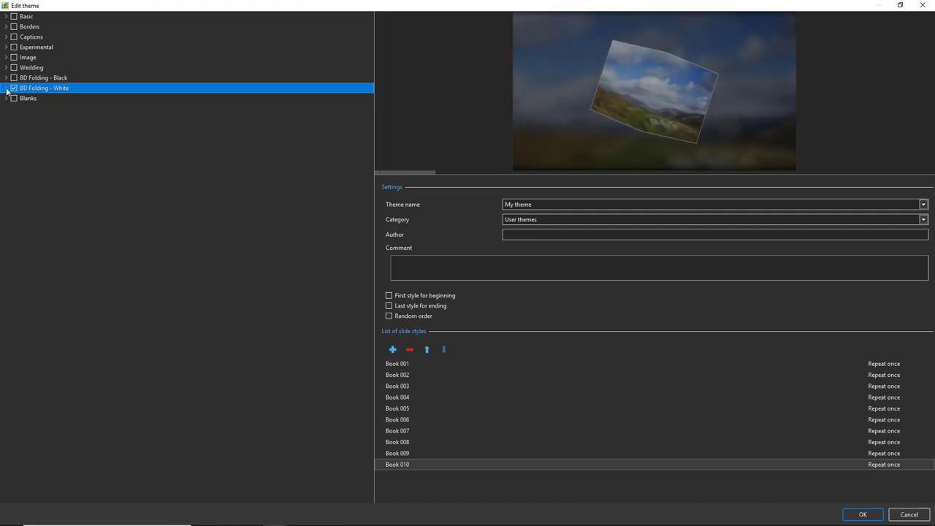
click(6, 89)
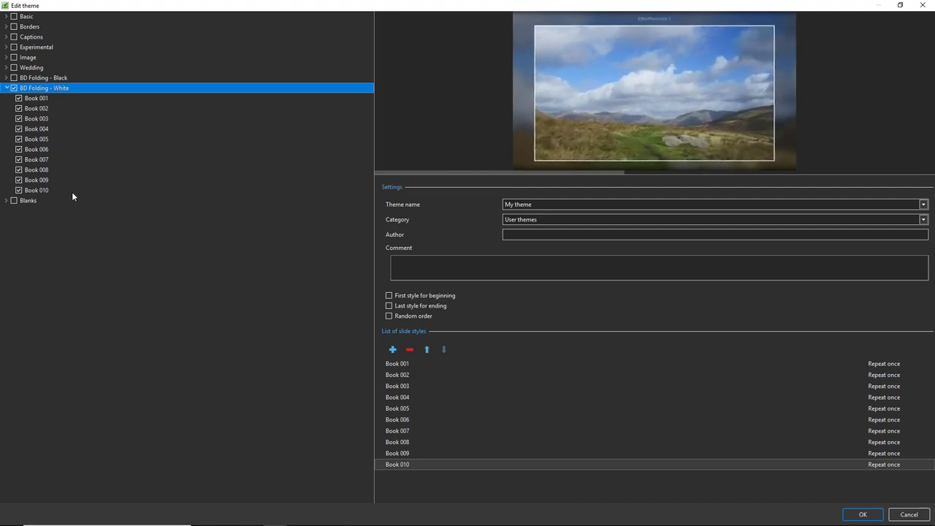
Exclude Book 005 and Book 006 and remove Book 007 from the new theme.
click(18, 140)
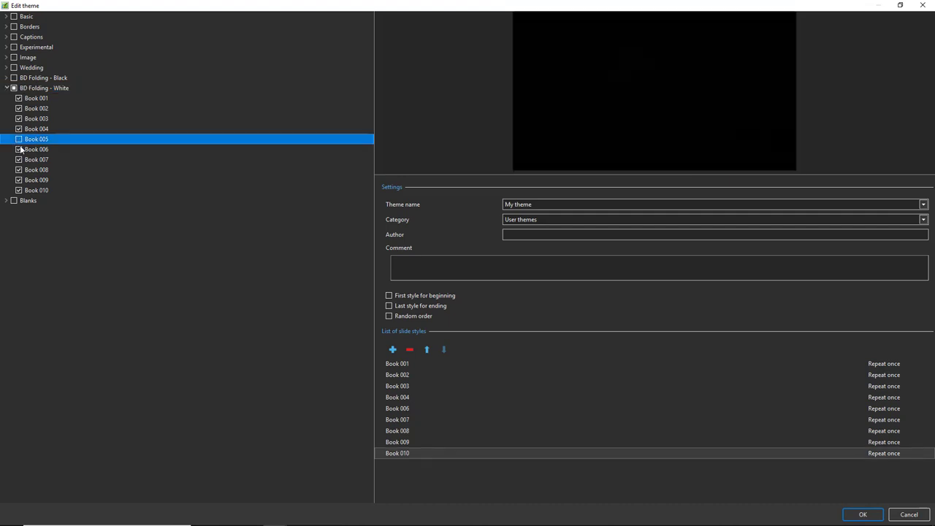
click(19, 149)
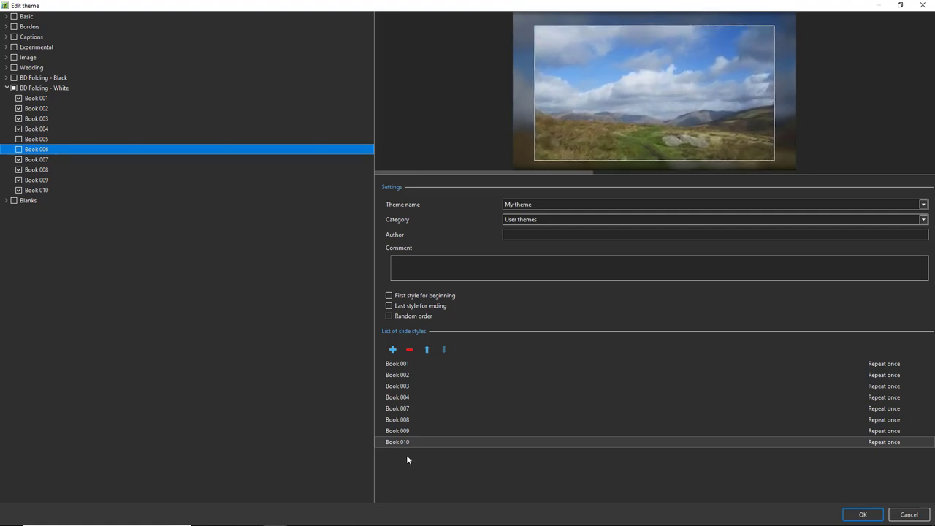
click(405, 410)
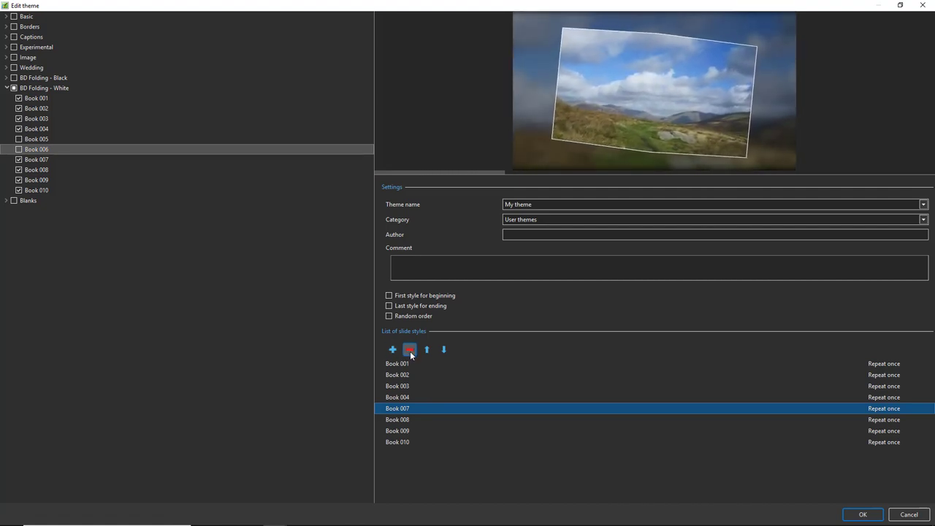
click(409, 350)
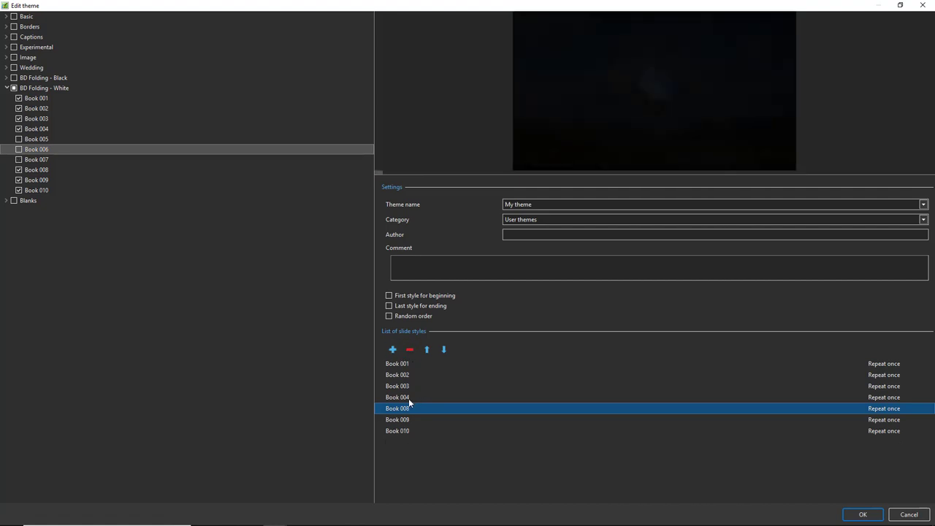
Add an extra copy of Book 008 and move it up three places.
click(392, 351)
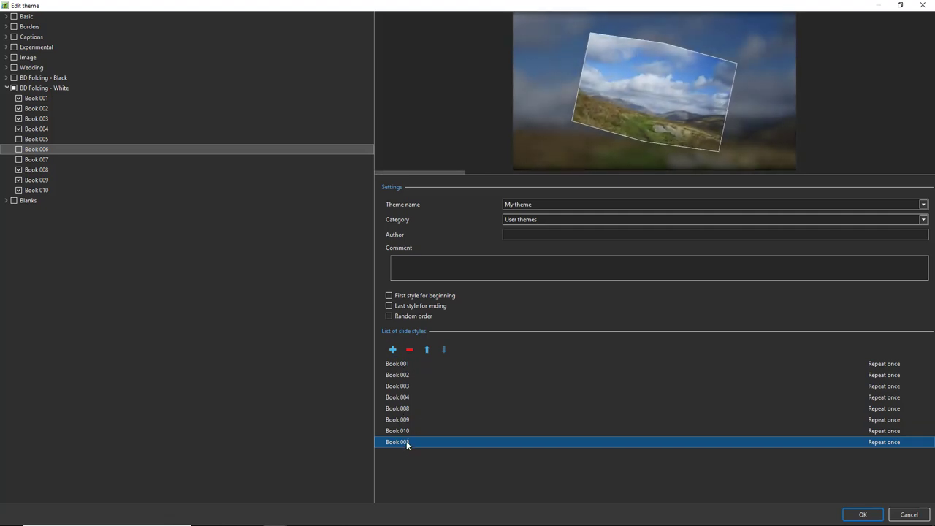
click(427, 350)
click(426, 350)
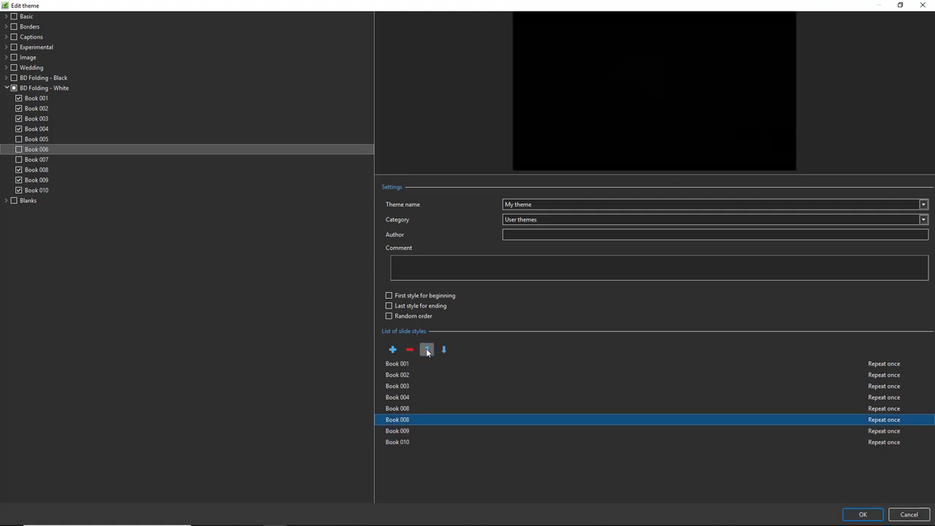
click(426, 350)
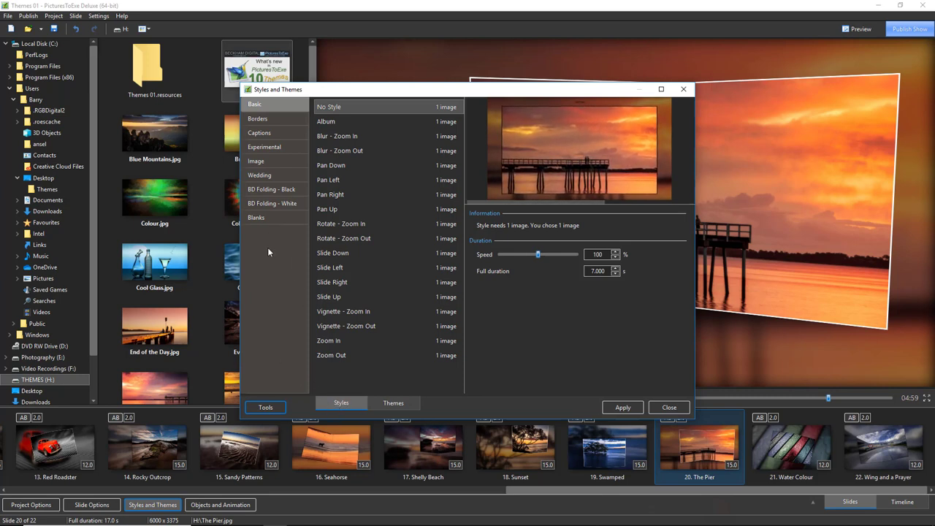
Look through the BD Folding - Black and BD Folding - White styles, then show the themes list.
click(273, 189)
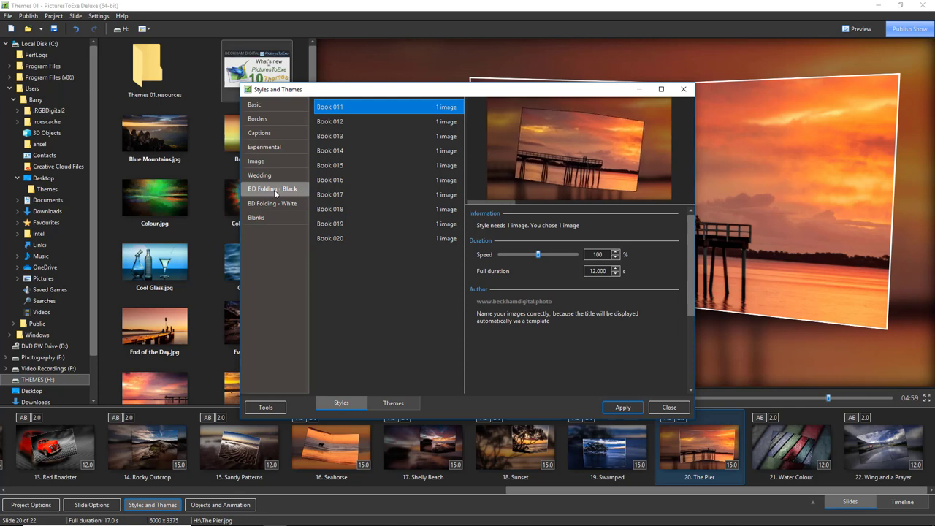
click(272, 205)
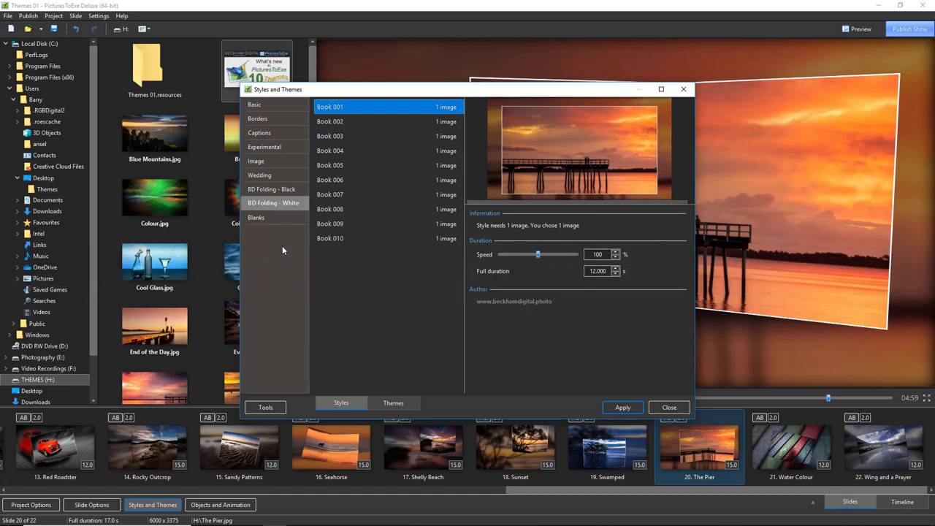
click(395, 402)
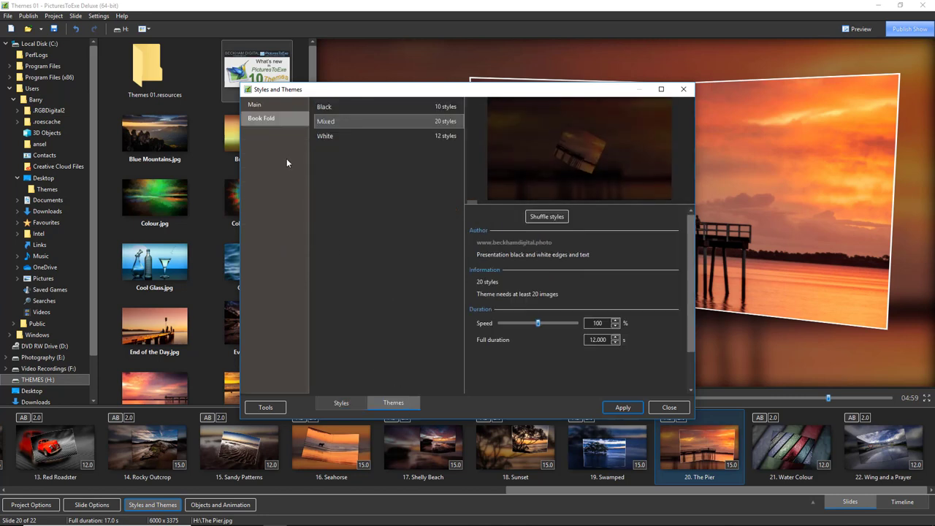
click(328, 110)
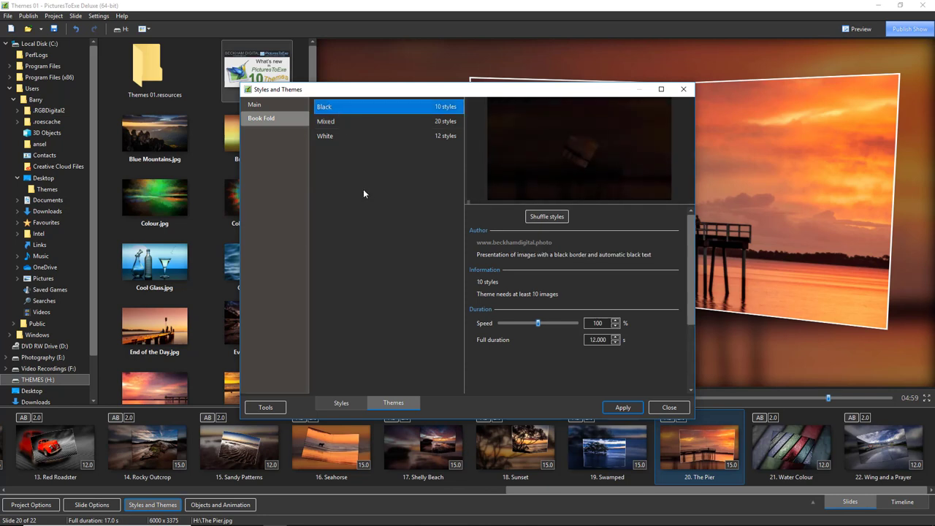
click(327, 136)
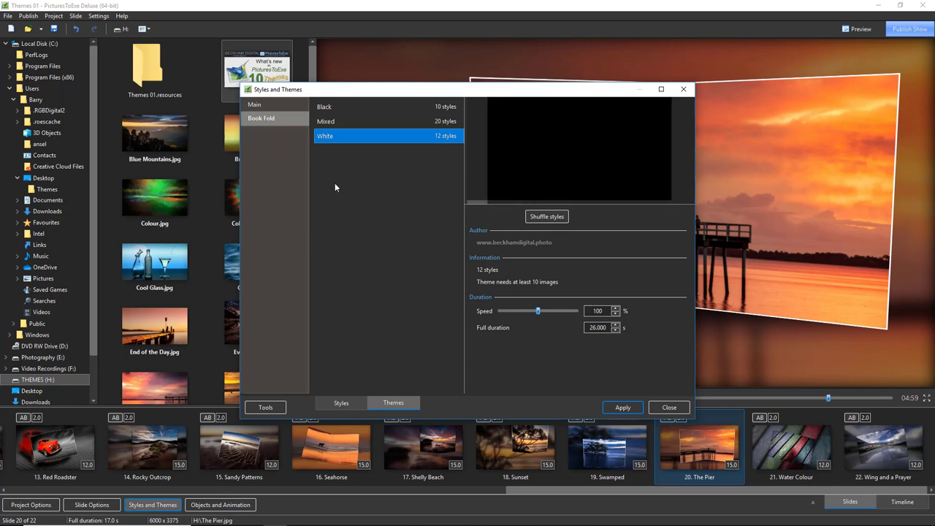
click(326, 124)
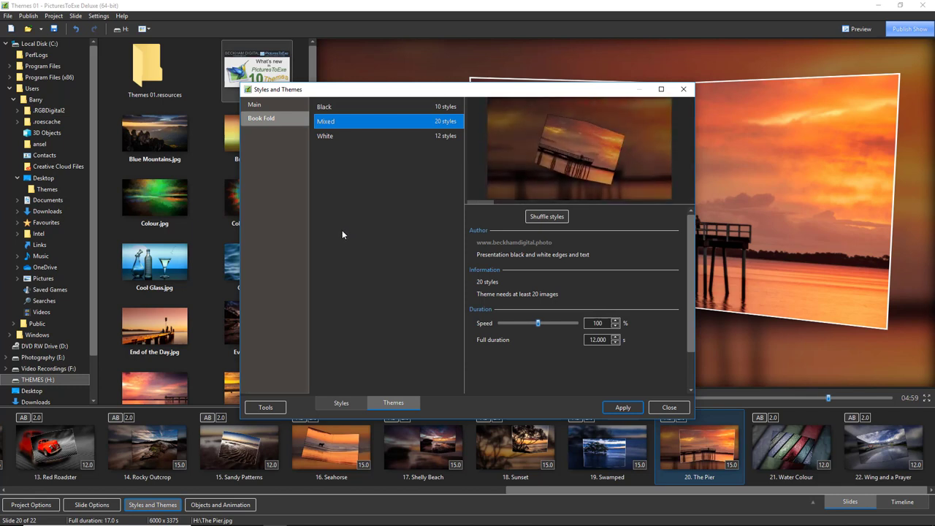
Export the Book Fold category via its right-click Export Theme option.
right_click(260, 122)
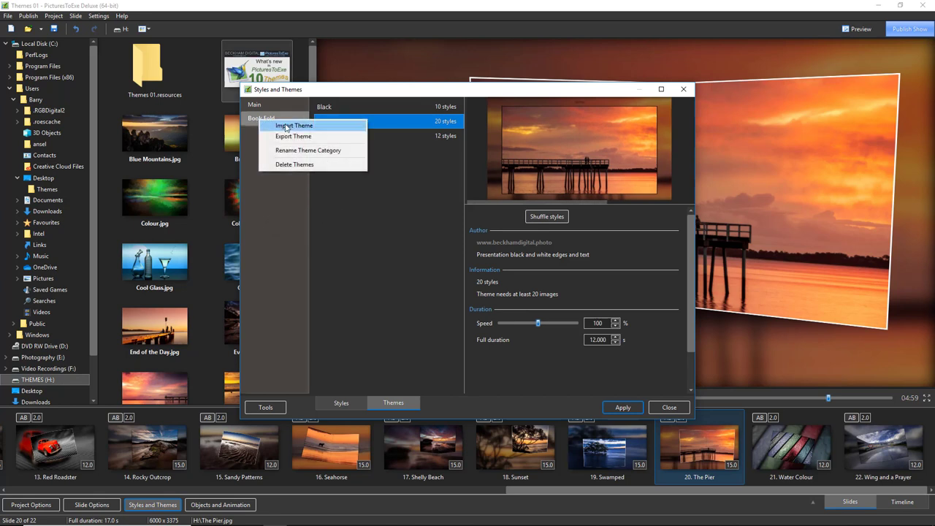
click(286, 137)
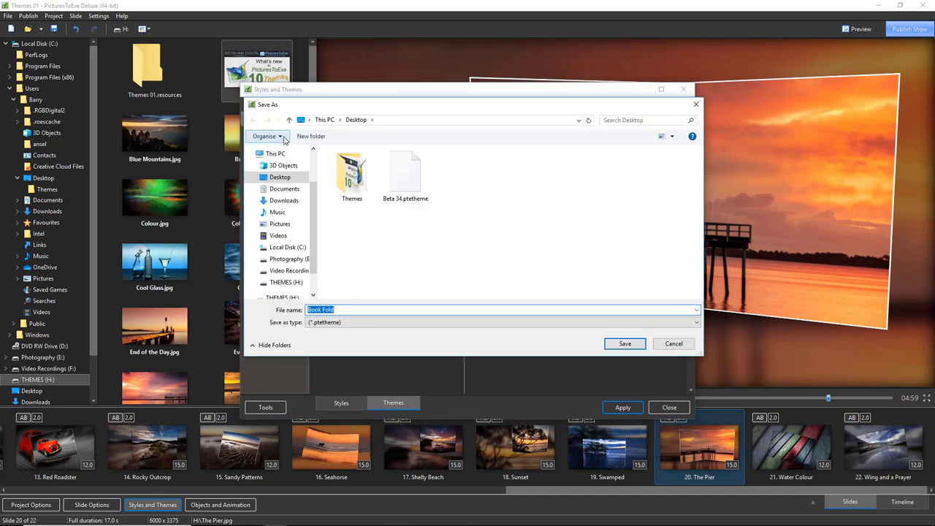